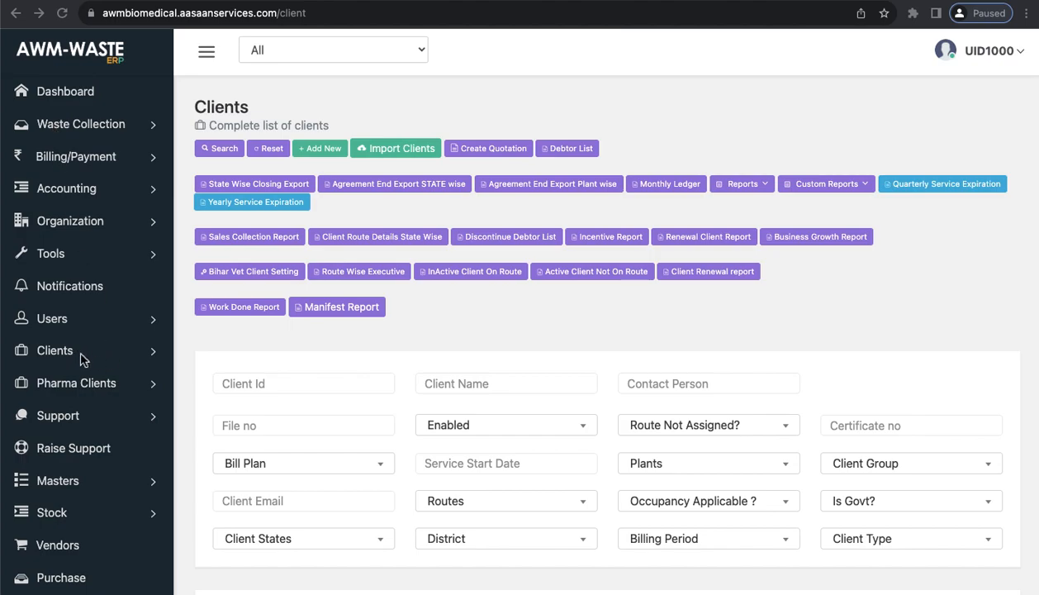
Open the form for adding a new client from the client list.
left_click(105, 360)
left_click(105, 360)
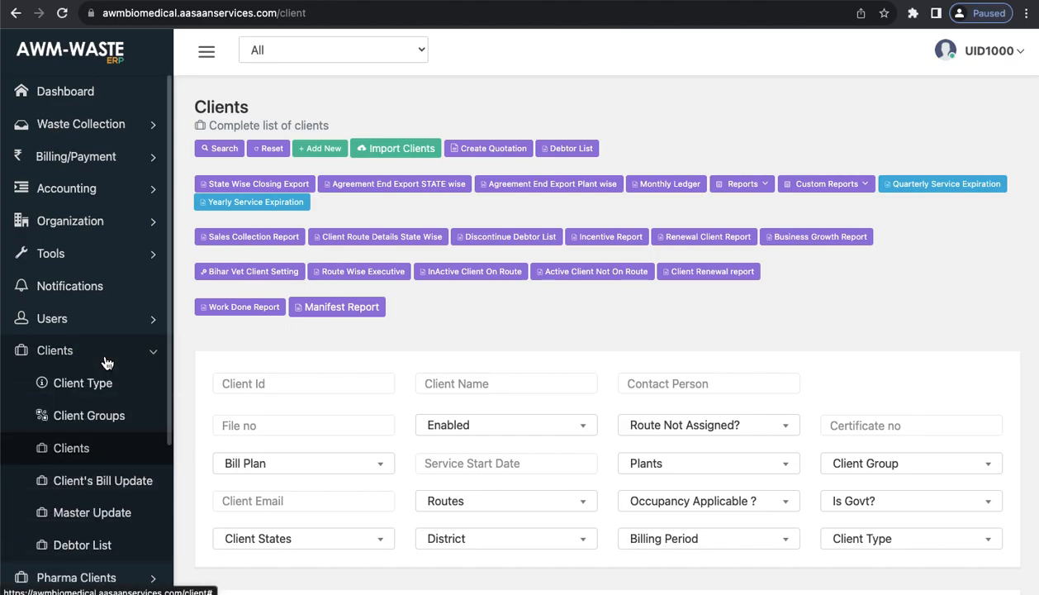
left_click(81, 450)
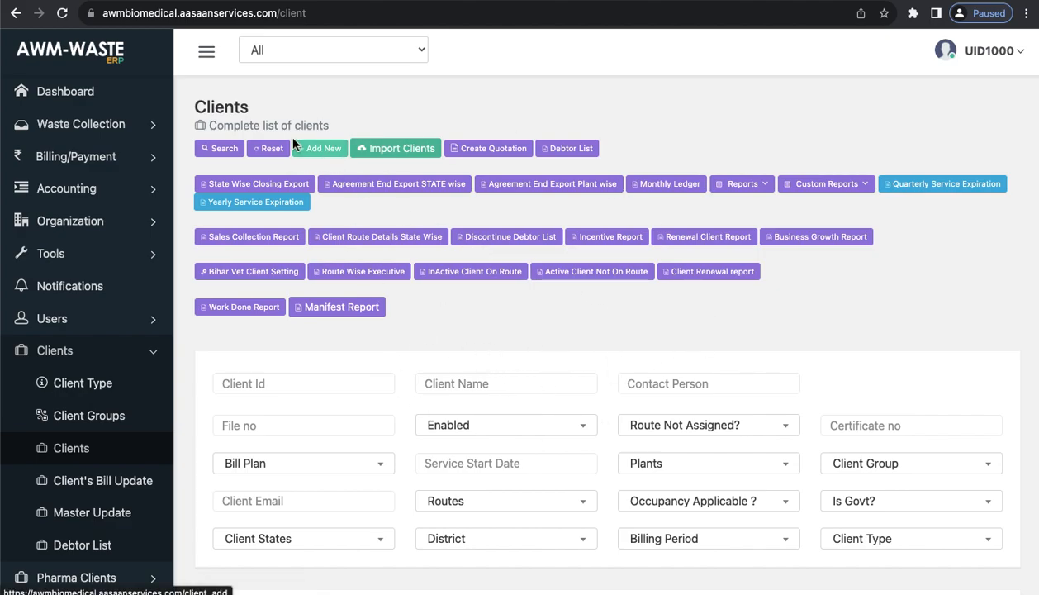
left_click(327, 154)
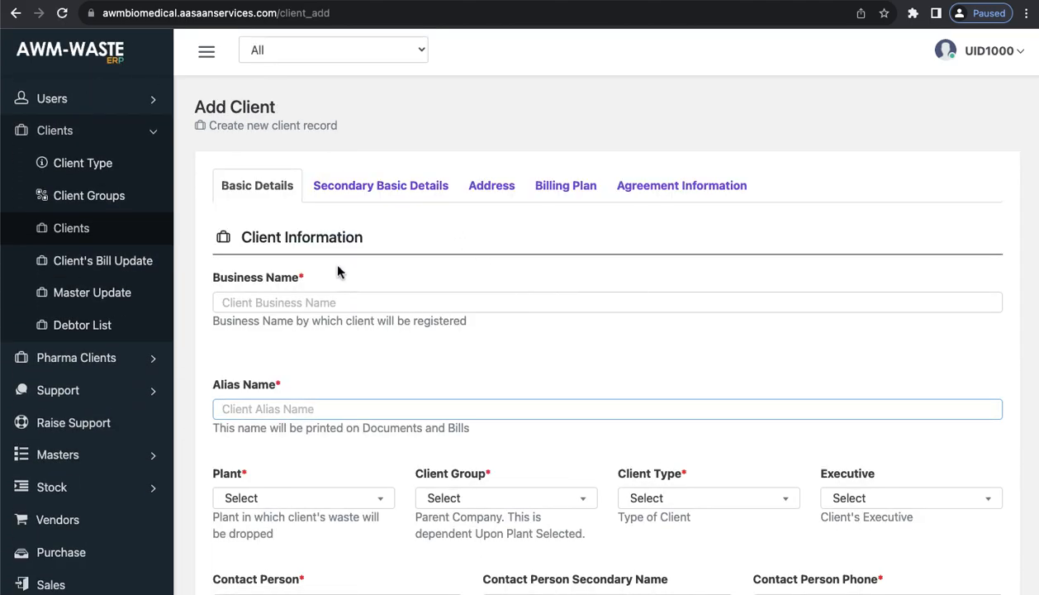
Review the Business Name and Alias Name fields in the new client's basic details.
scroll(353, 318, "down", 1)
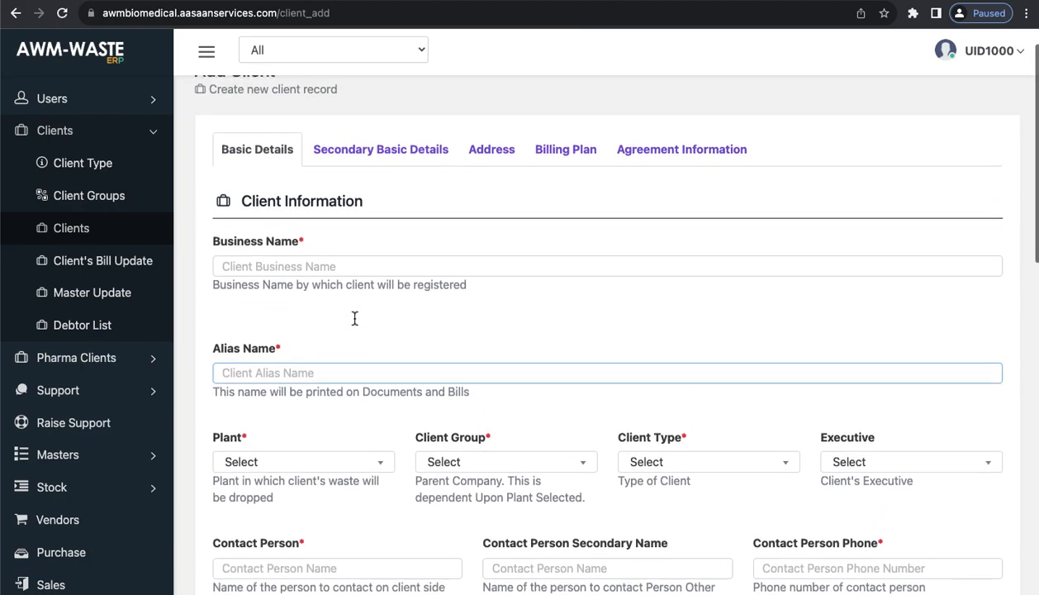
left_click(310, 275)
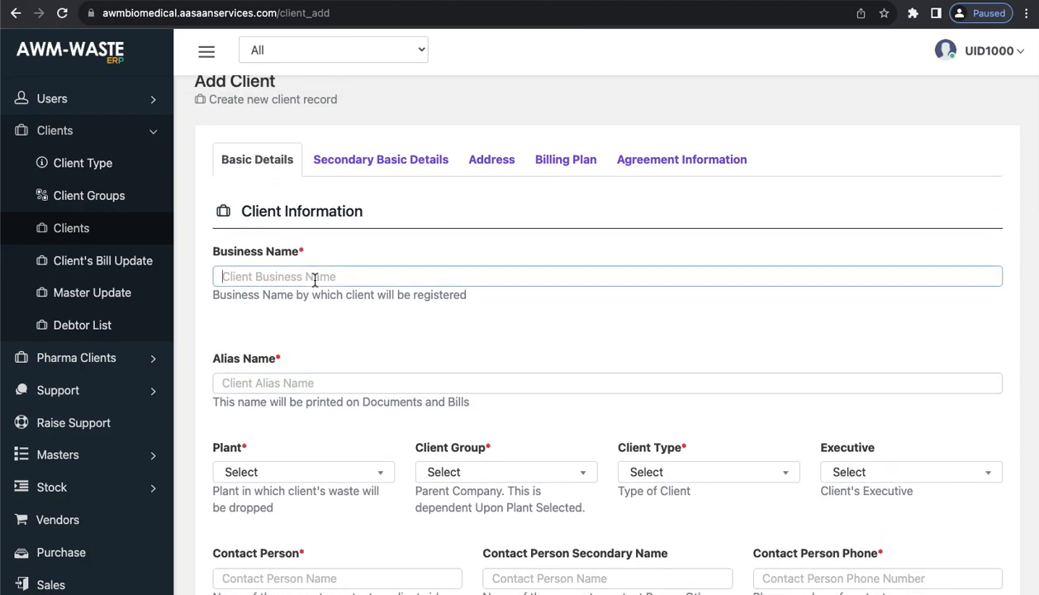
left_click(320, 385)
scroll(321, 388, "down", 1)
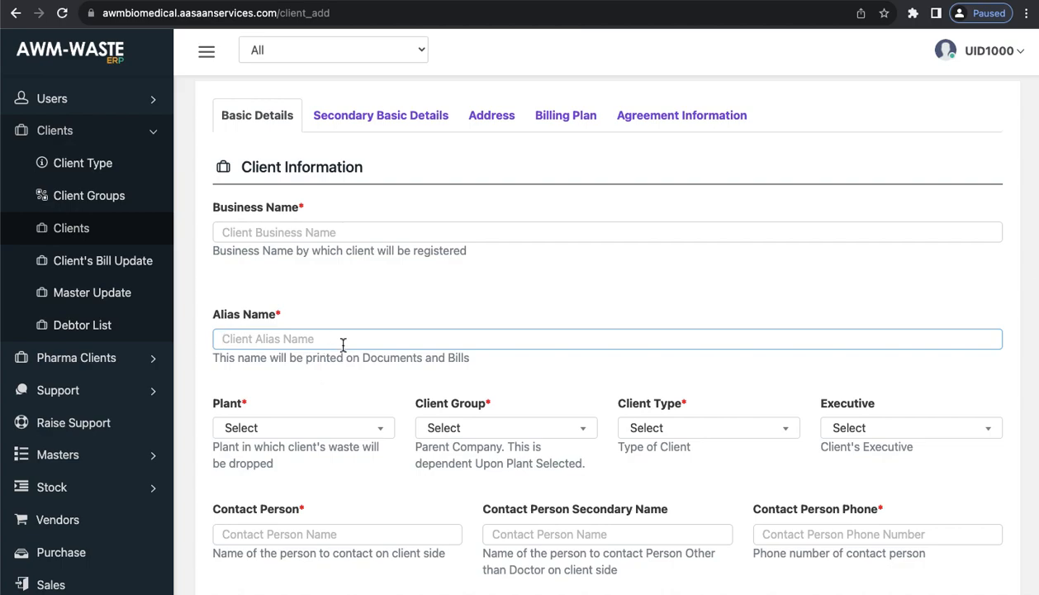
scroll(343, 344, "down", 4)
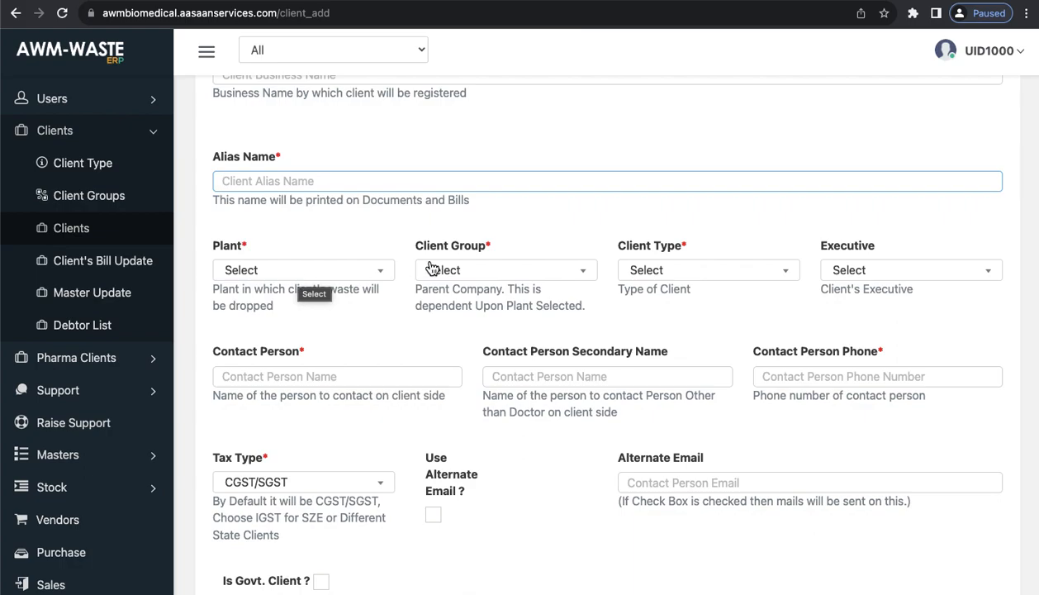
Inspect the choices offered for Client Group, Client Type and Executive in the basic details.
left_click(539, 280)
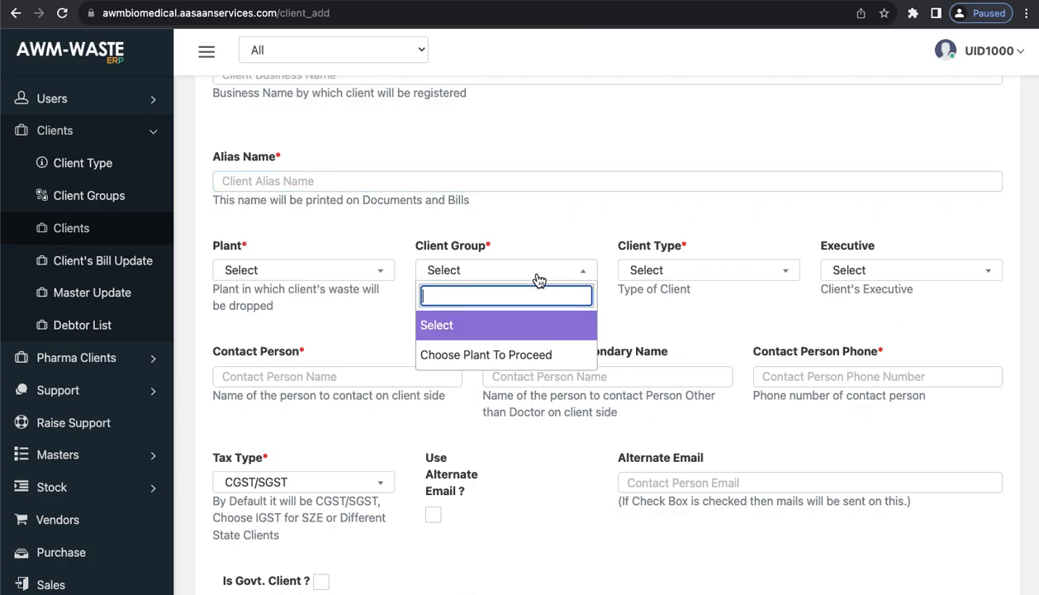
left_click(523, 234)
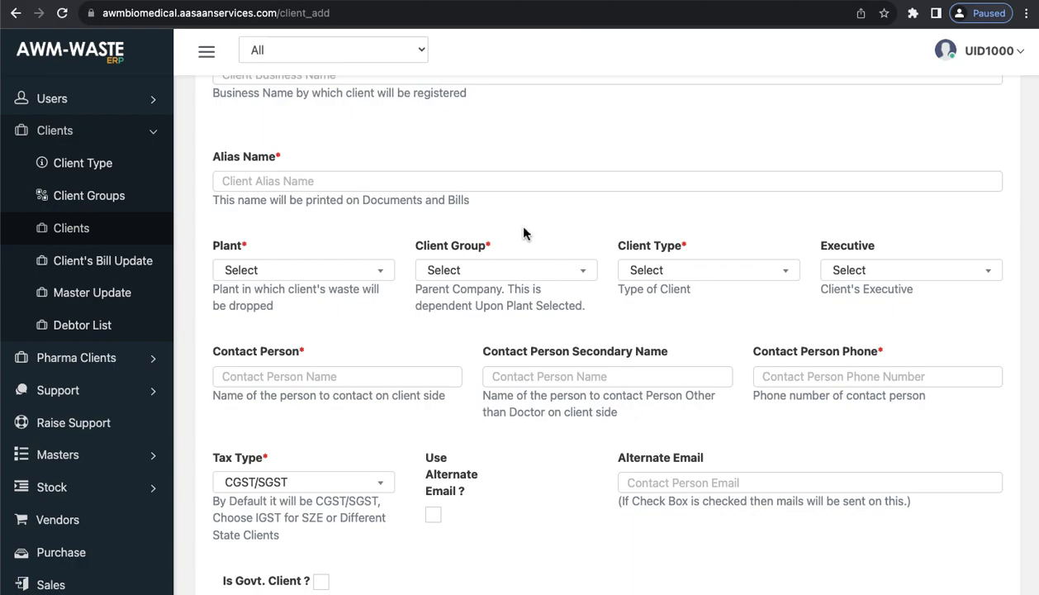
left_click(704, 274)
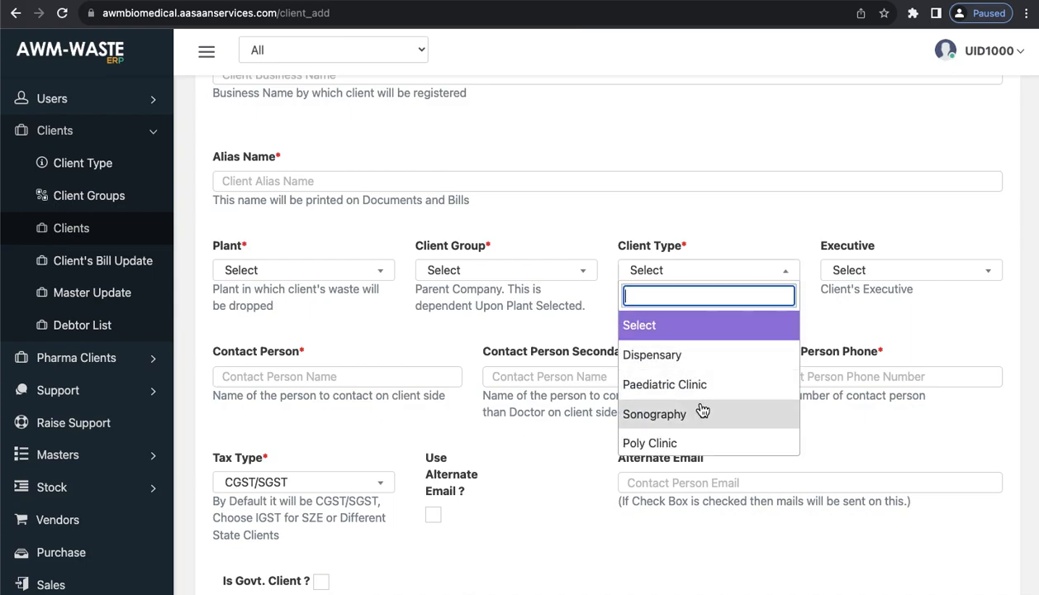
scroll(691, 417, "down", 5)
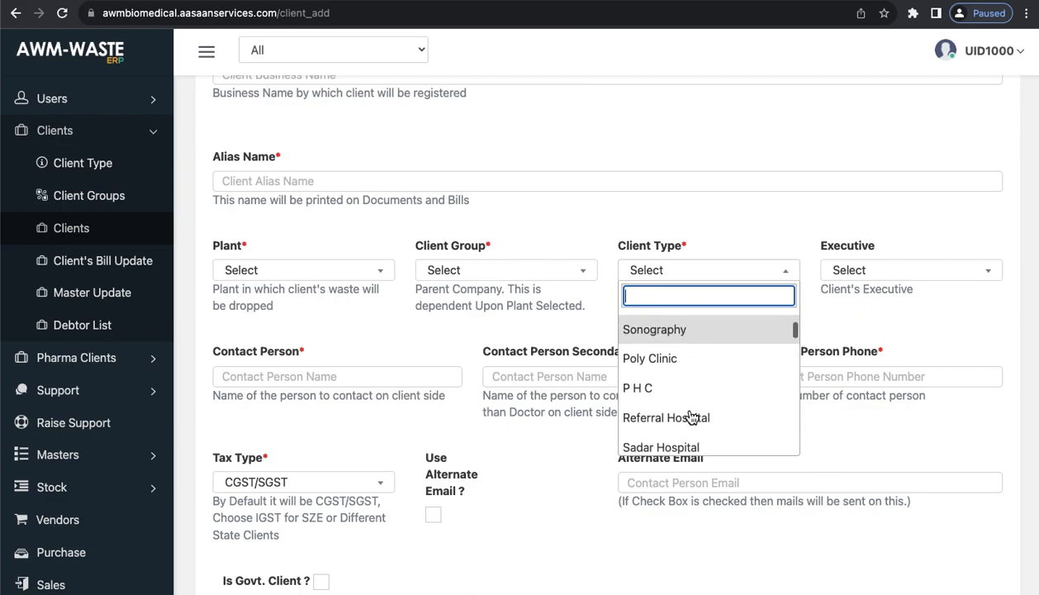
scroll(691, 417, "down", 3)
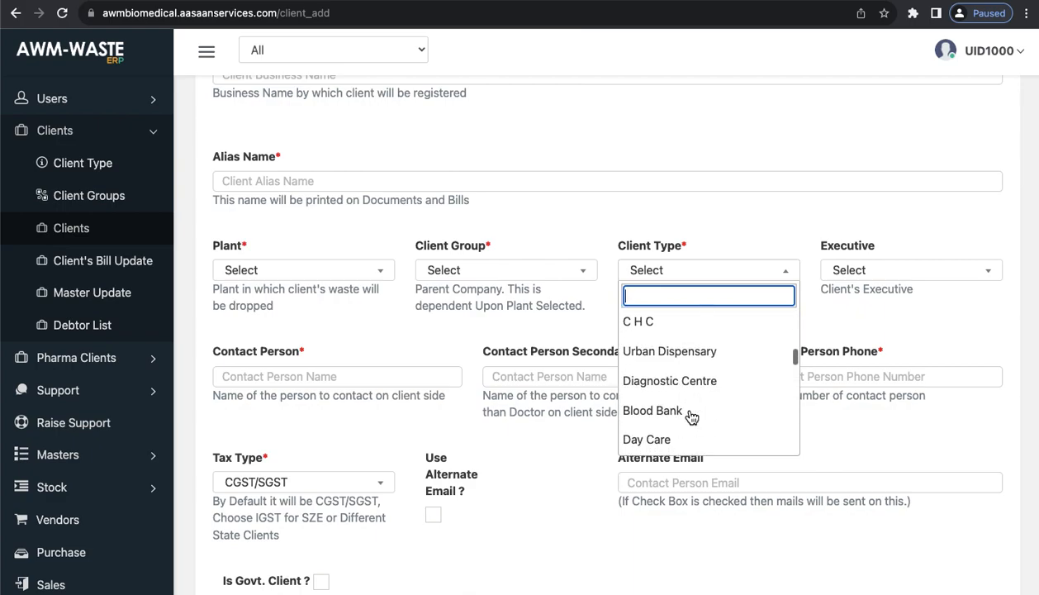
scroll(691, 417, "down", 5)
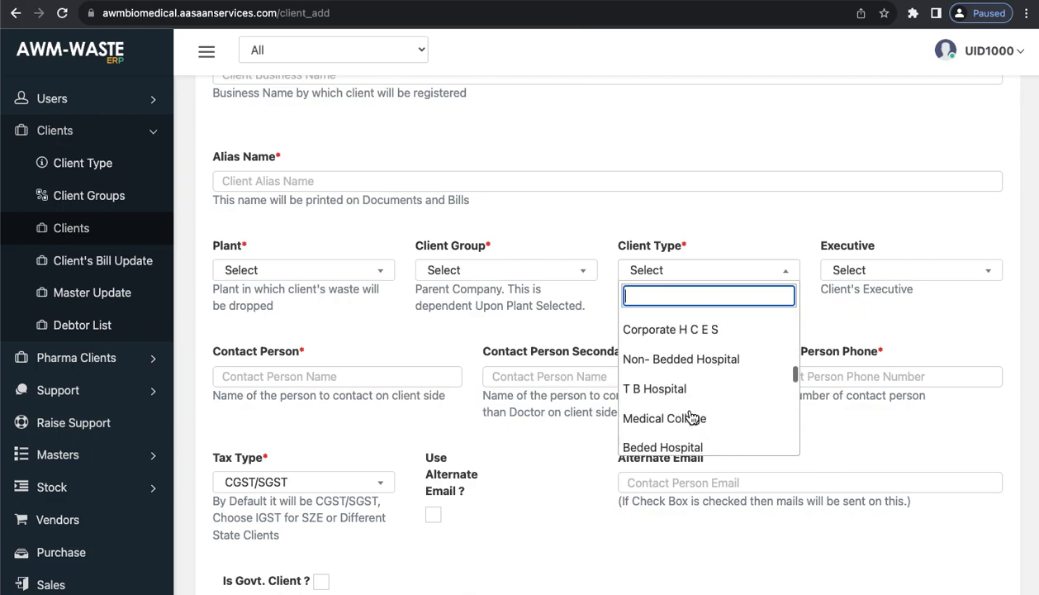
left_click(740, 240)
left_click(872, 278)
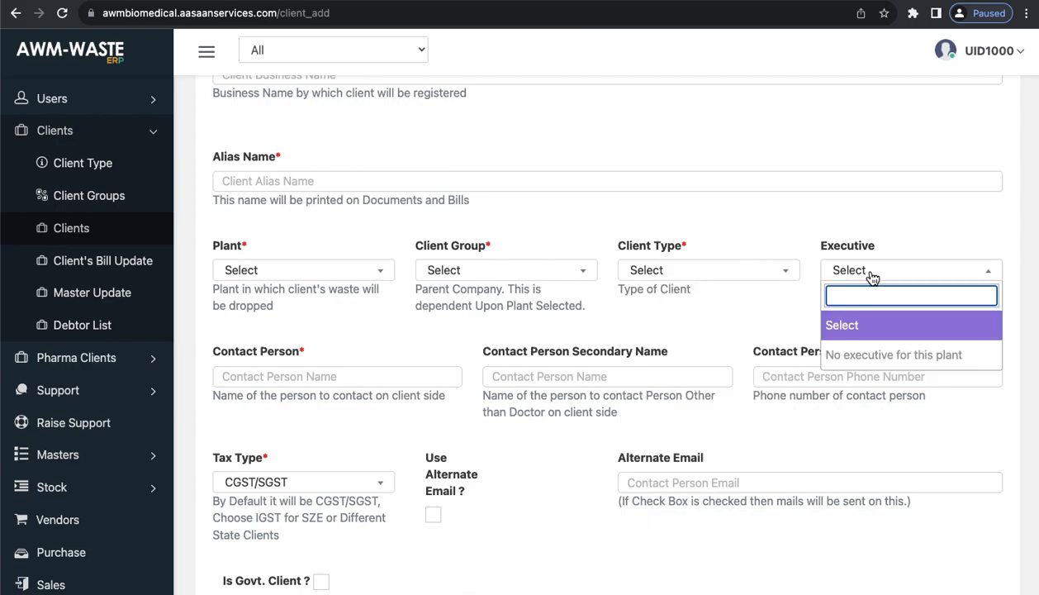
left_click(752, 240)
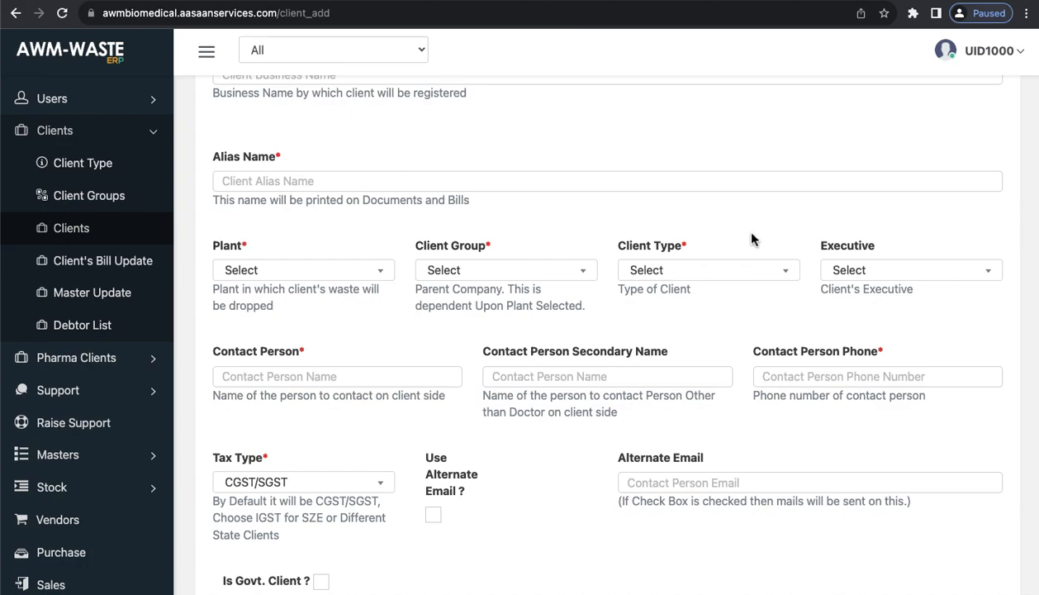
Review the contact person, secondary contact and contact phone fields in the basic details.
left_click(323, 367)
left_click(630, 376)
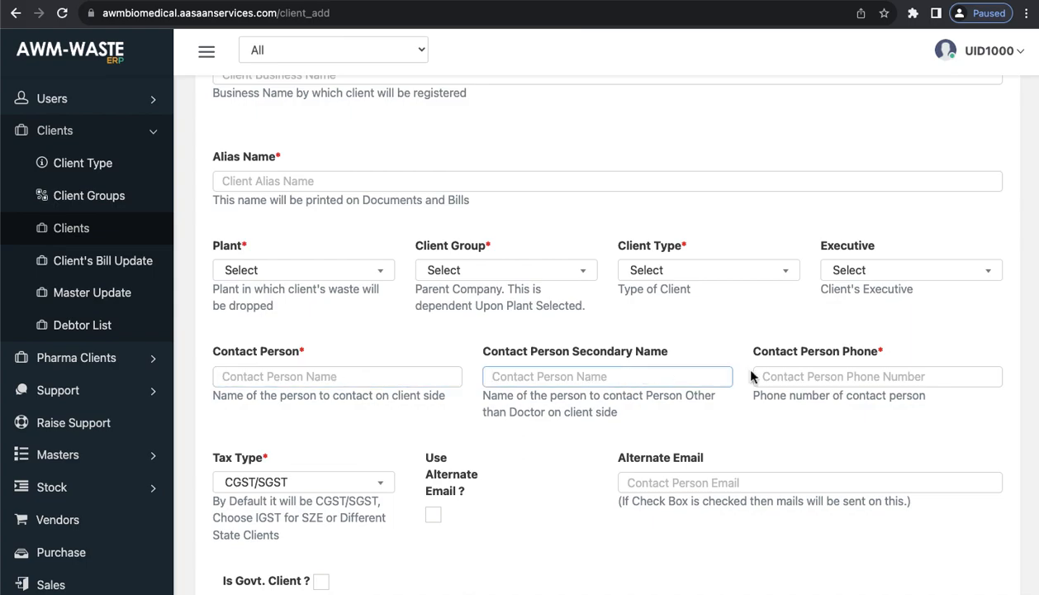
left_click(815, 376)
scroll(512, 409, "down", 5)
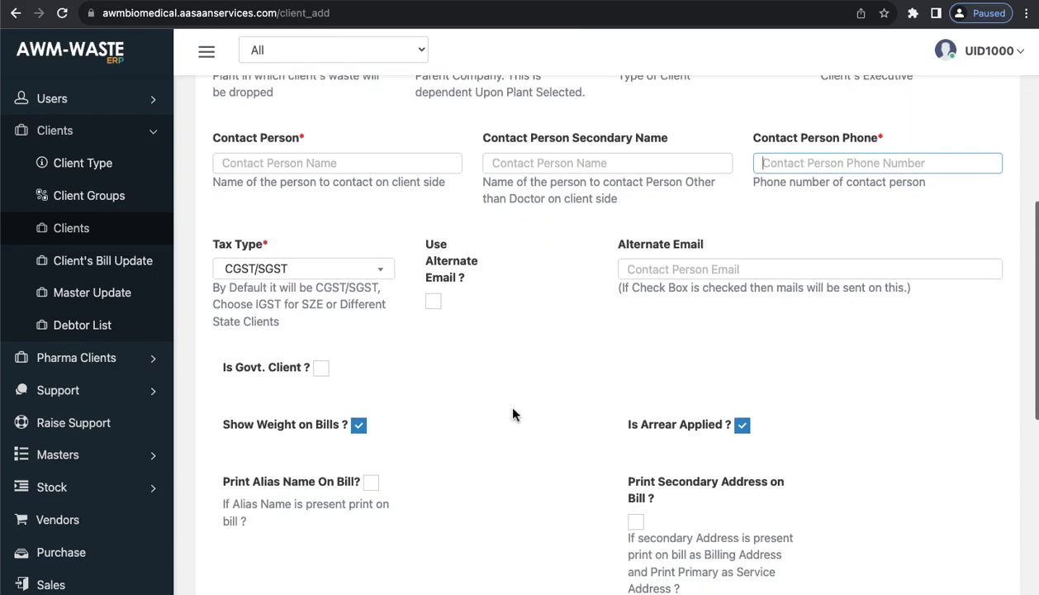
Inspect the Tax Type choices and the remaining bill printing, GSTIN and parent client fields.
left_click(326, 273)
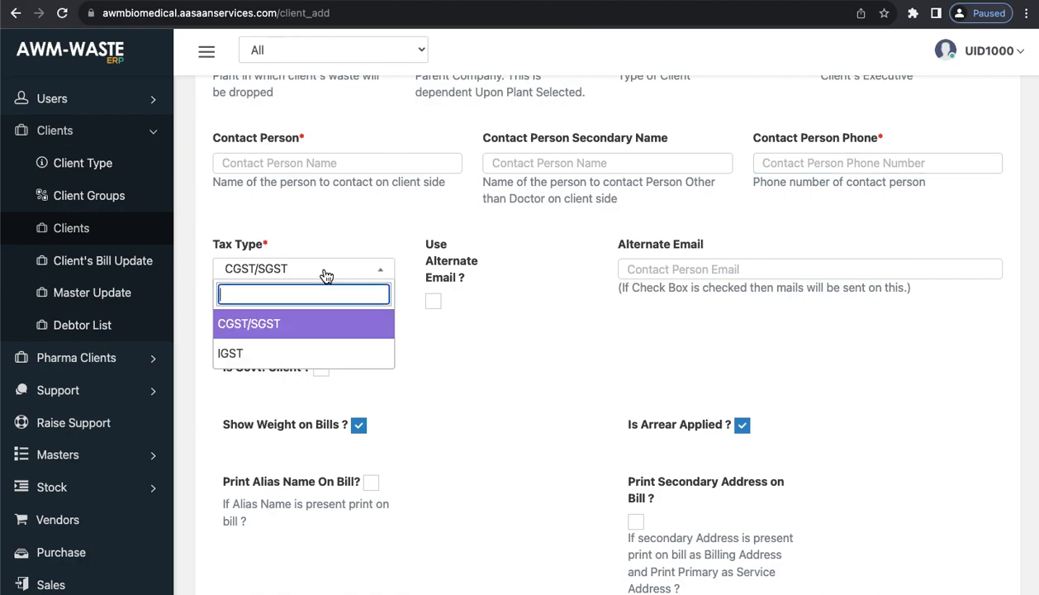
left_click(469, 355)
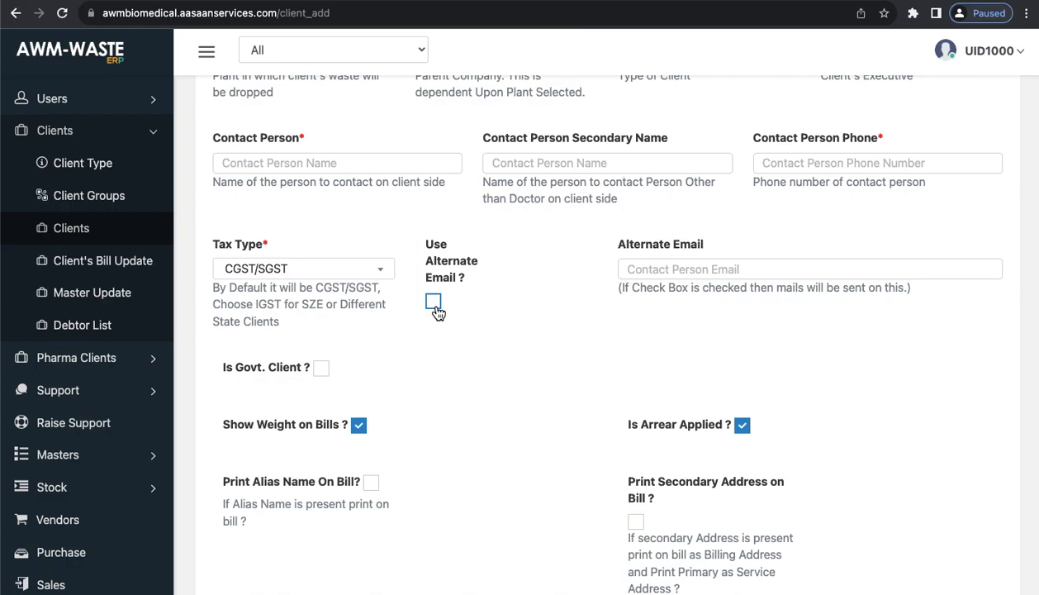
scroll(467, 363, "down", 3)
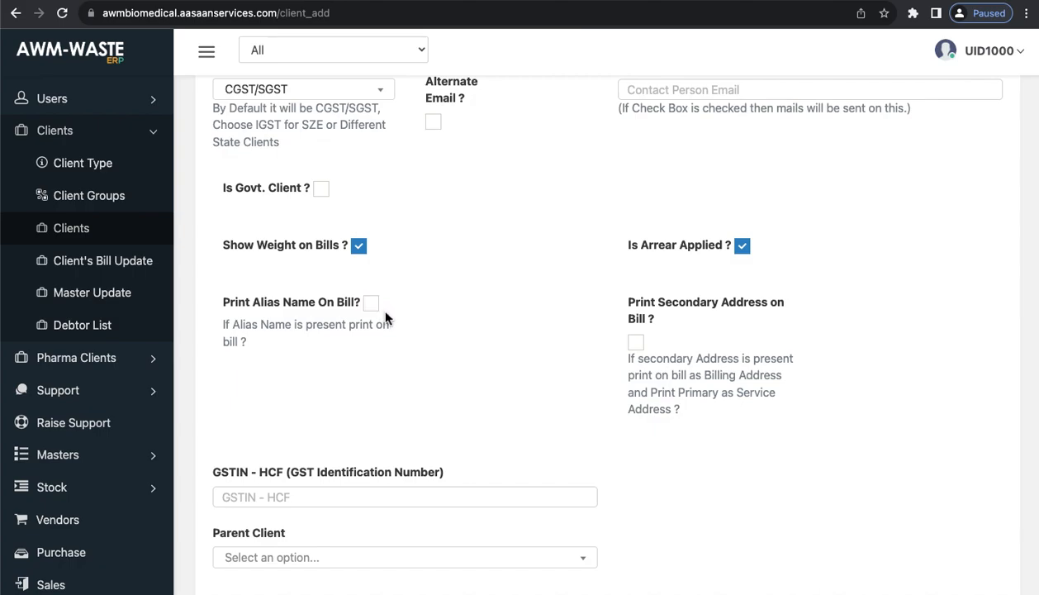
scroll(454, 309, "down", 5)
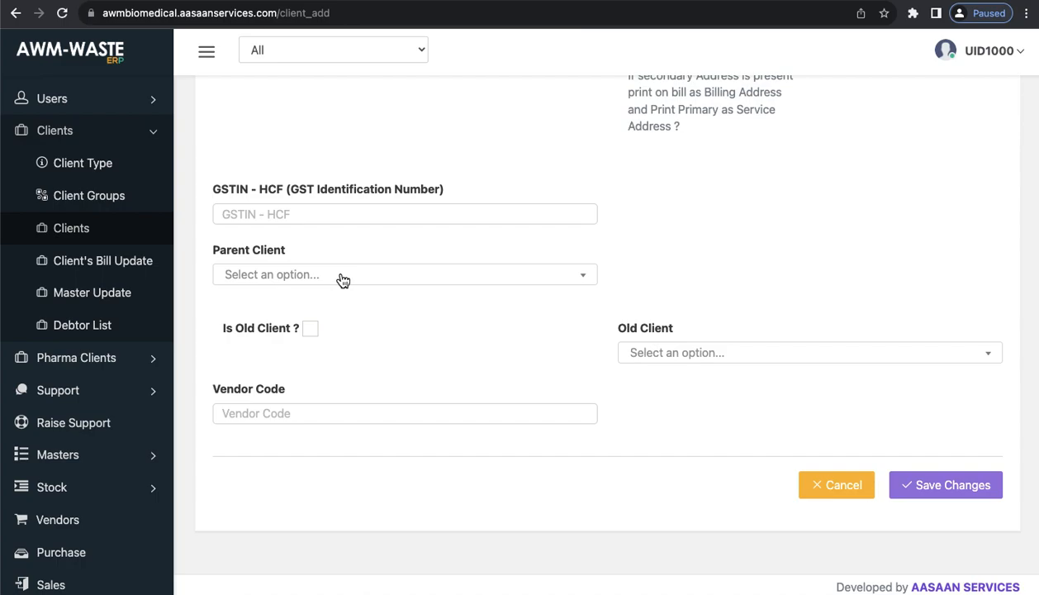
Review the client's Secondary Basic Details, including the HCF phone, HCF telephone and doctor personal email fields.
scroll(507, 384, "up", 10)
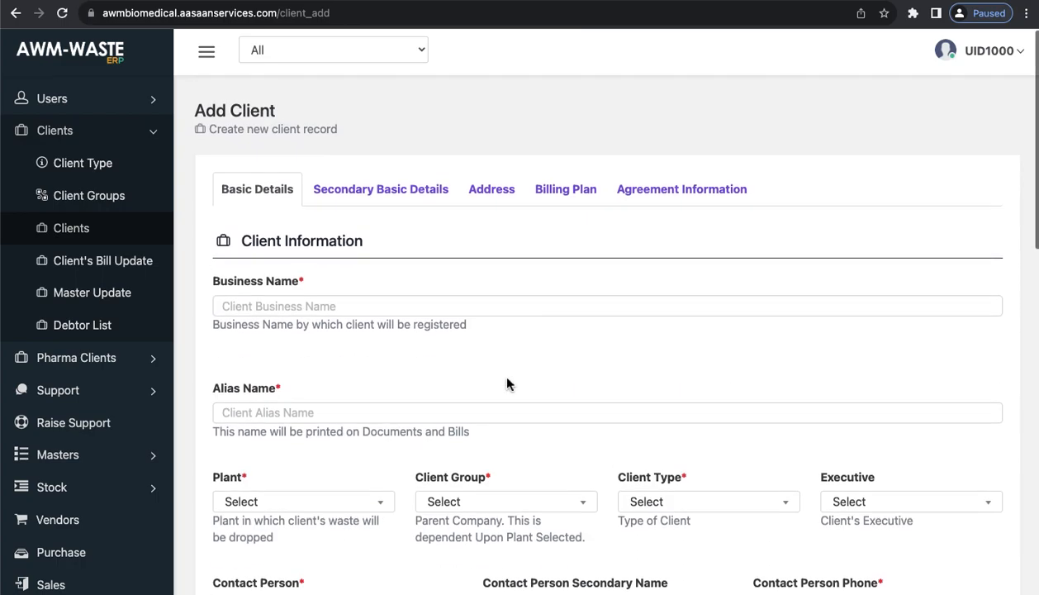
left_click(381, 191)
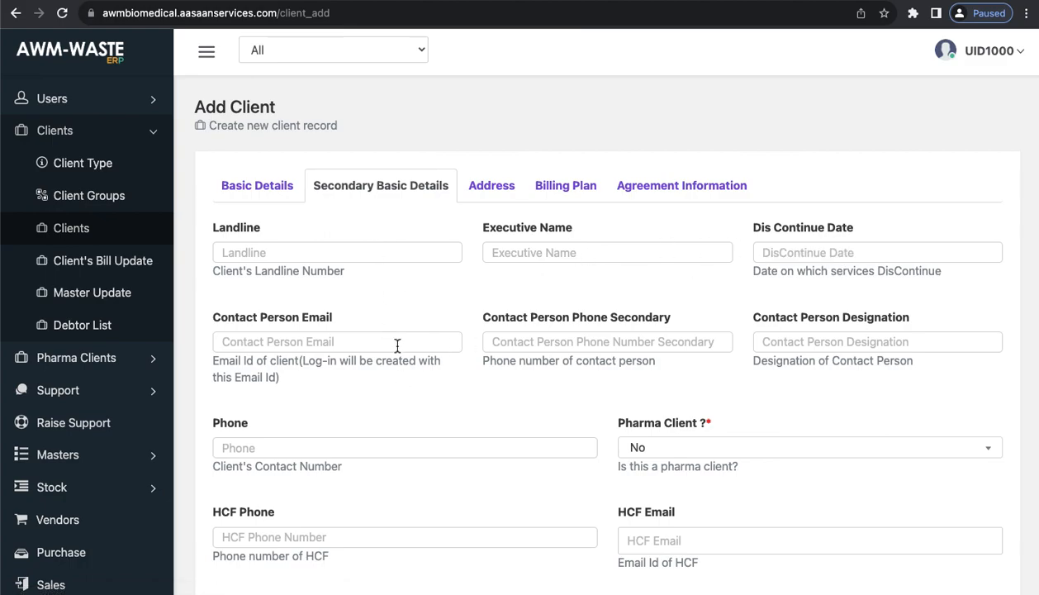
scroll(404, 388, "down", 3)
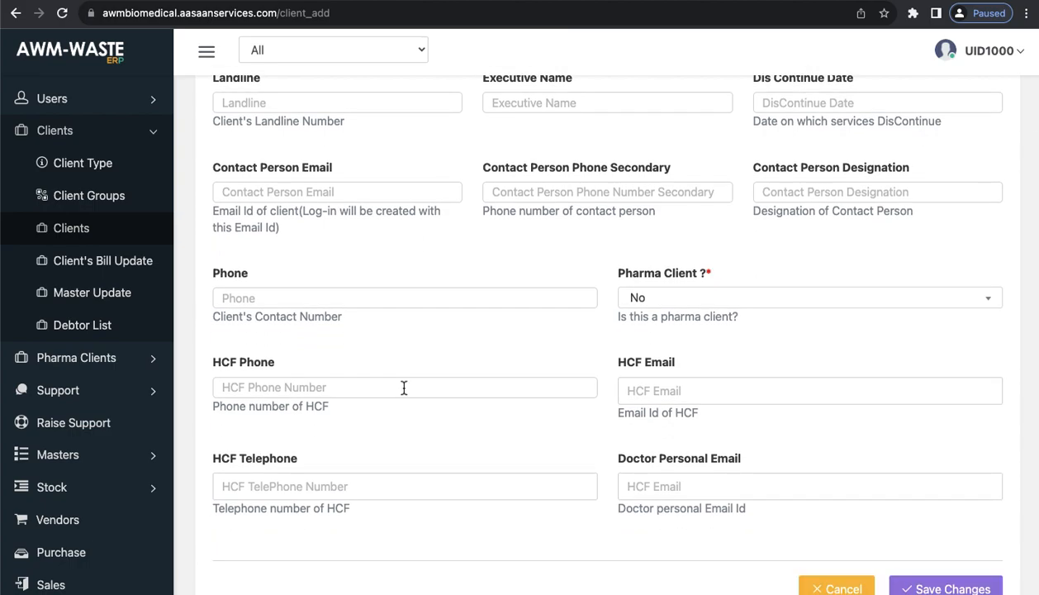
scroll(404, 388, "down", 2)
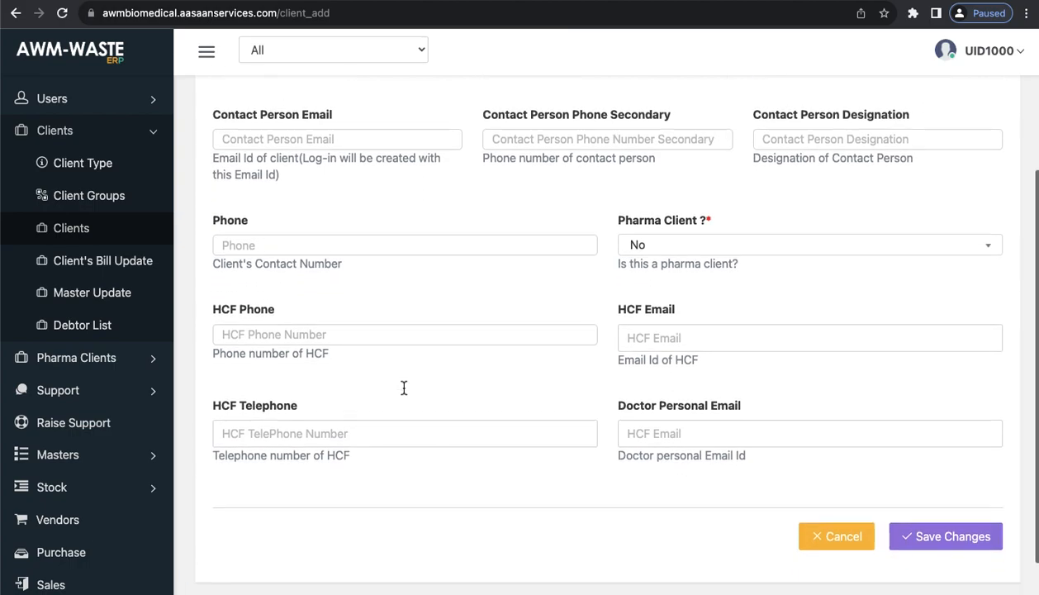
left_click(363, 296)
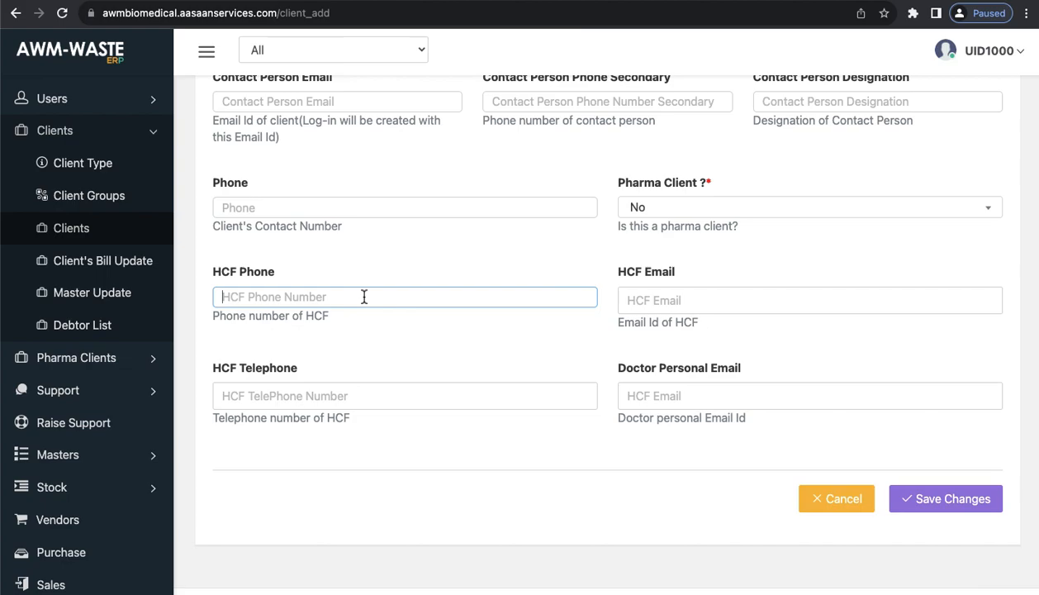
left_click(365, 398)
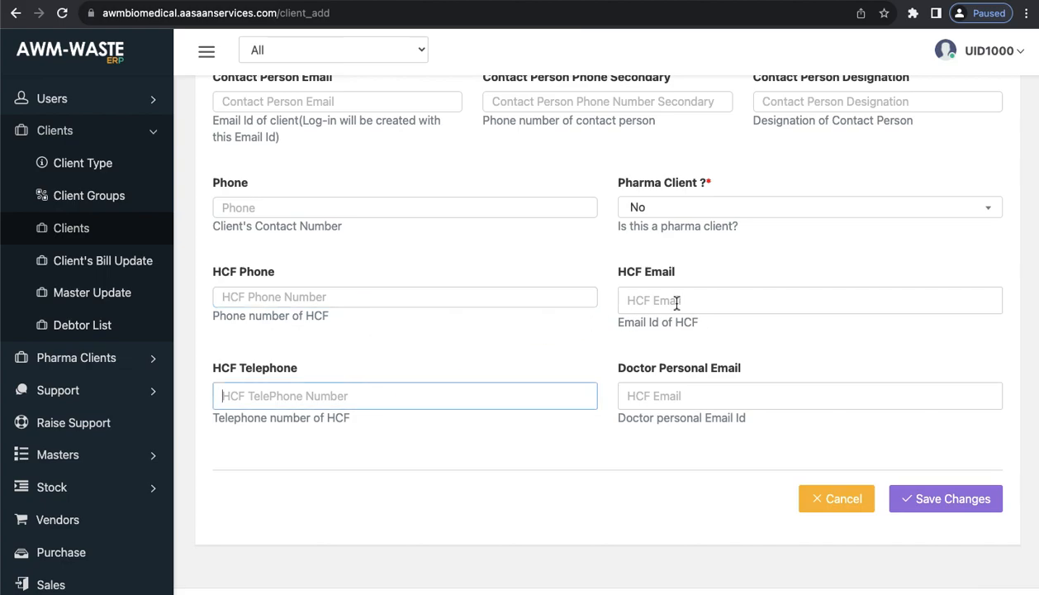
left_click(692, 396)
scroll(698, 394, "up", 3)
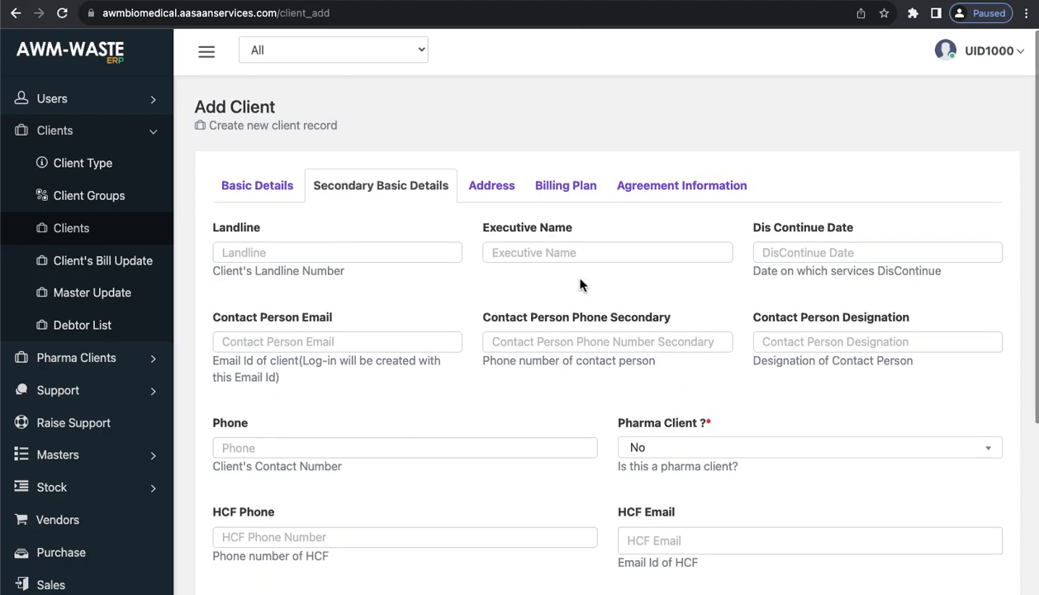
Look through the Address section of the new client form.
left_click(490, 186)
scroll(428, 430, "down", 1)
scroll(428, 429, "down", 5)
scroll(429, 431, "up", 5)
Inspect the choices for where to send the bill in the client's Billing Plan.
left_click(566, 190)
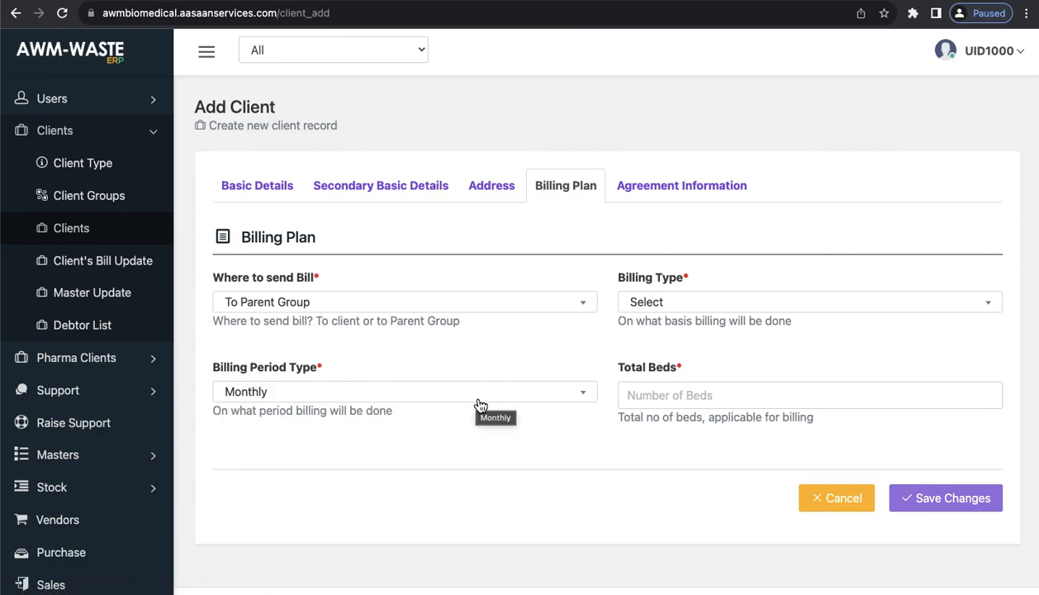
left_click(361, 312)
left_click(403, 274)
left_click(400, 311)
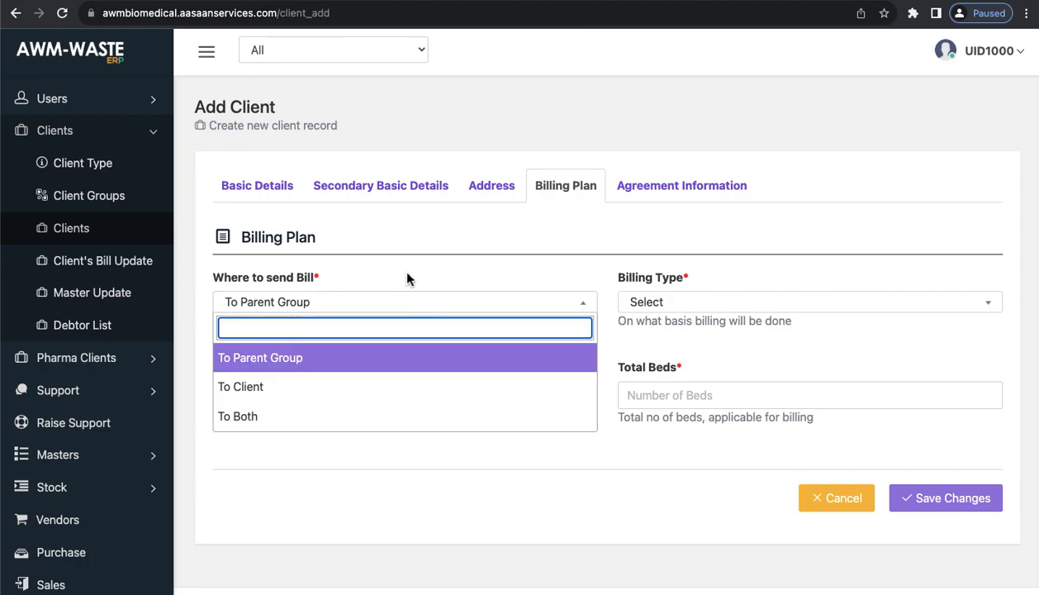
left_click(407, 279)
left_click(388, 306)
left_click(395, 280)
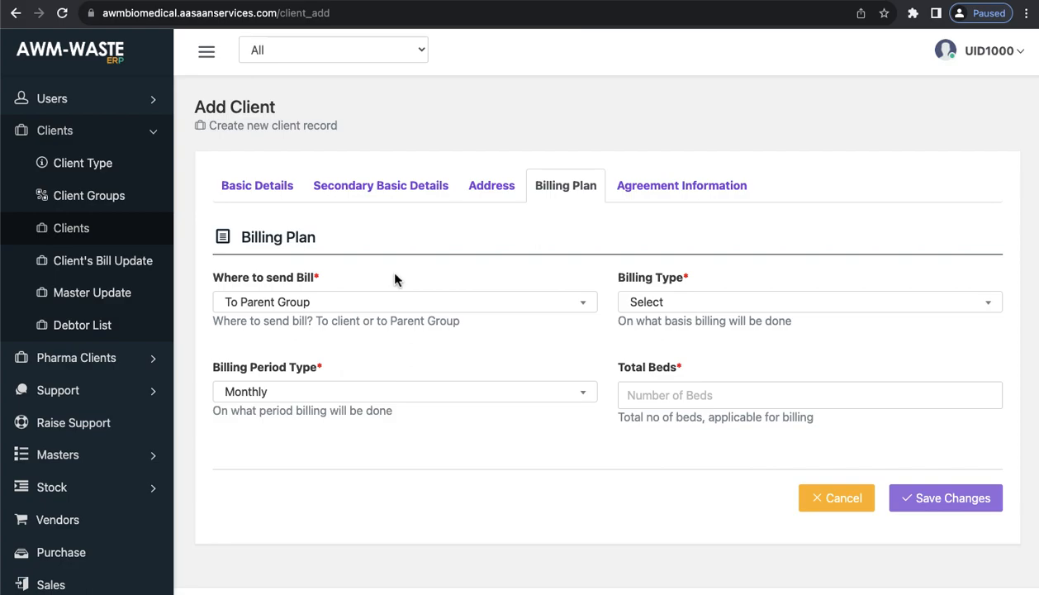
Inspect the Billing Type and Billing Period Type choices and the Total Beds field of the Billing Plan.
left_click(705, 305)
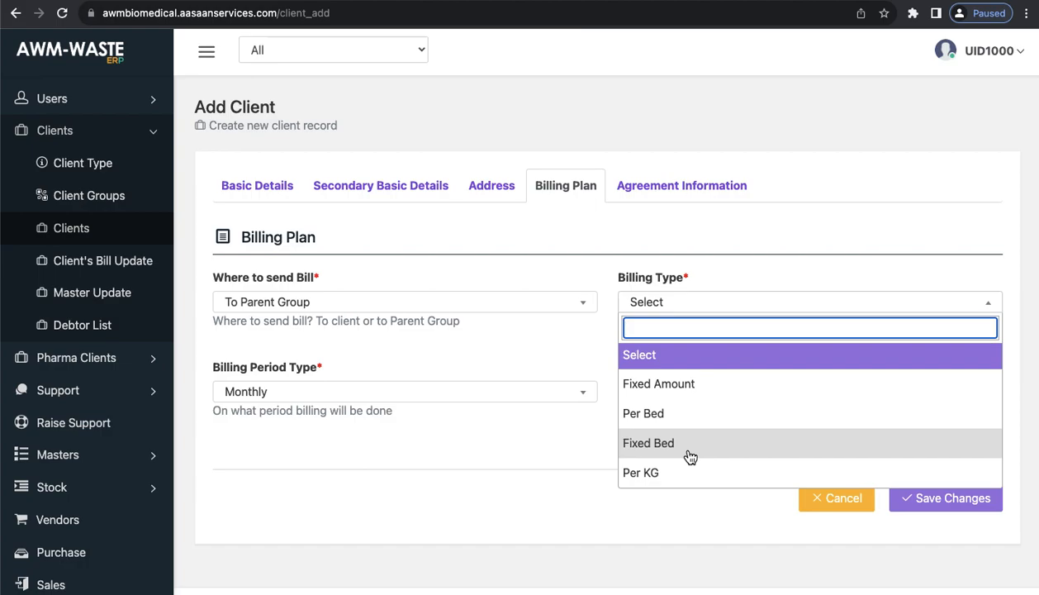
left_click(476, 427)
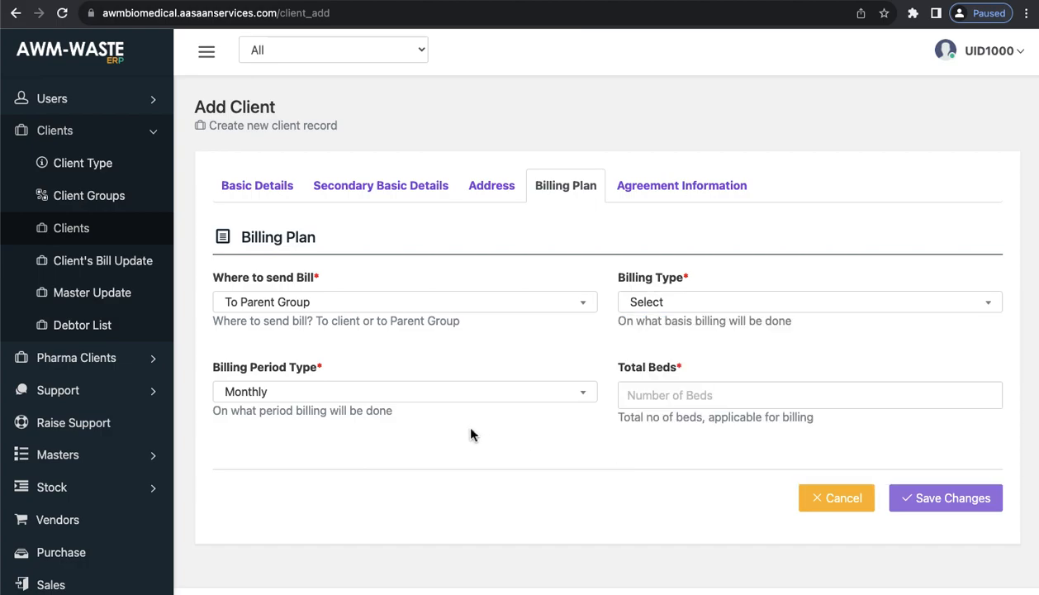
left_click(399, 395)
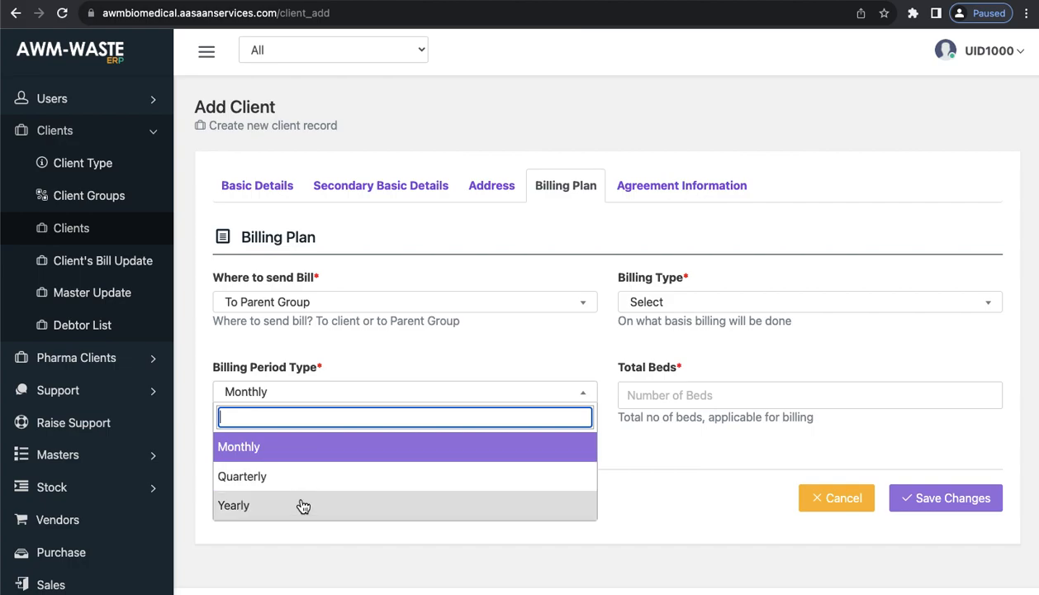
left_click(439, 364)
left_click(679, 395)
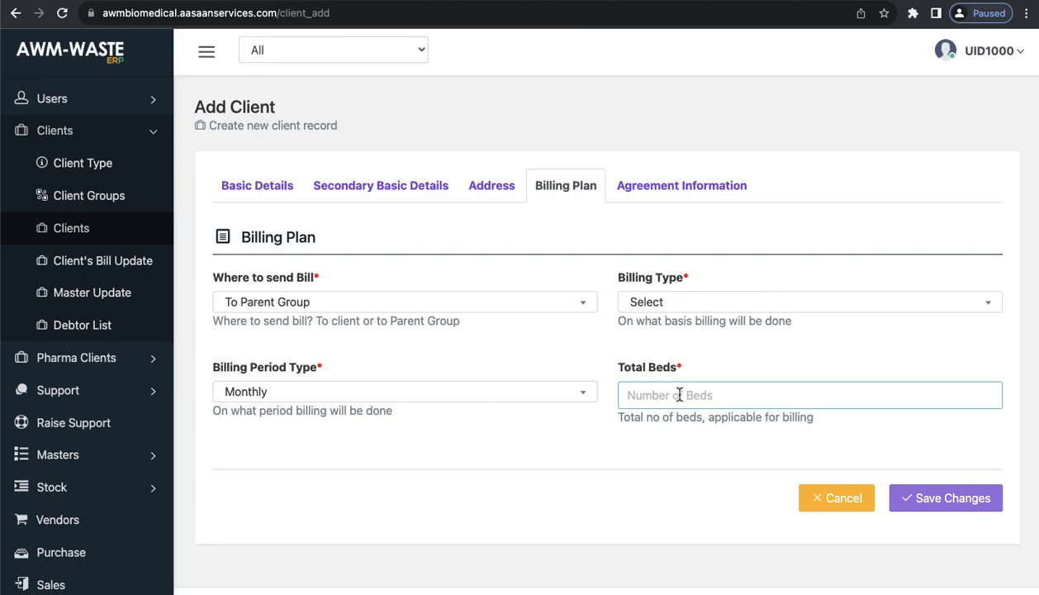
Look through the new client's Agreement Information, covering the file number, enabled status, agreement dates and service dates.
left_click(672, 185)
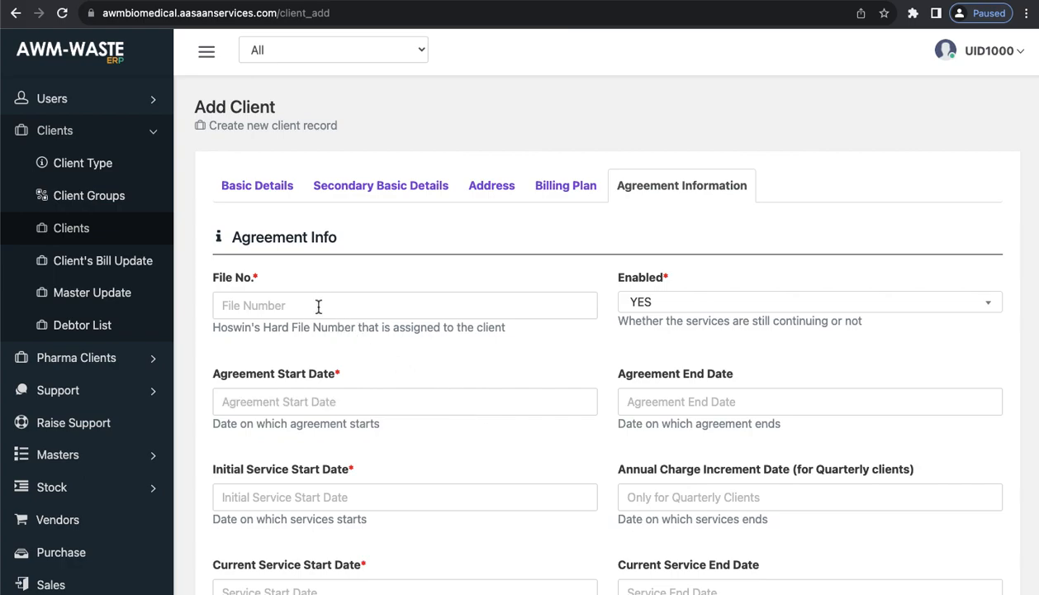
scroll(453, 379, "down", 3)
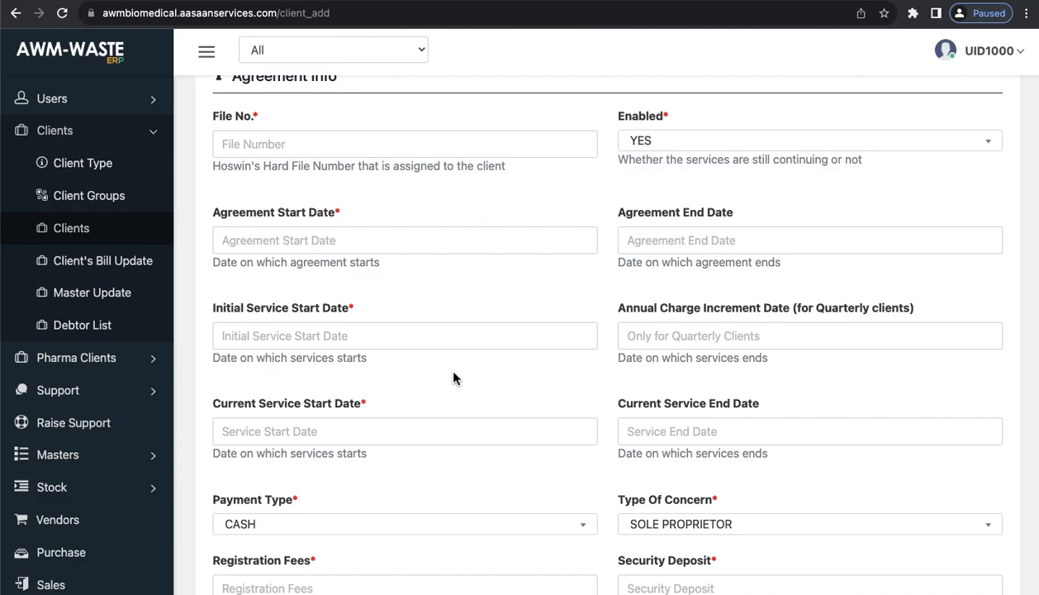
scroll(453, 379, "down", 1)
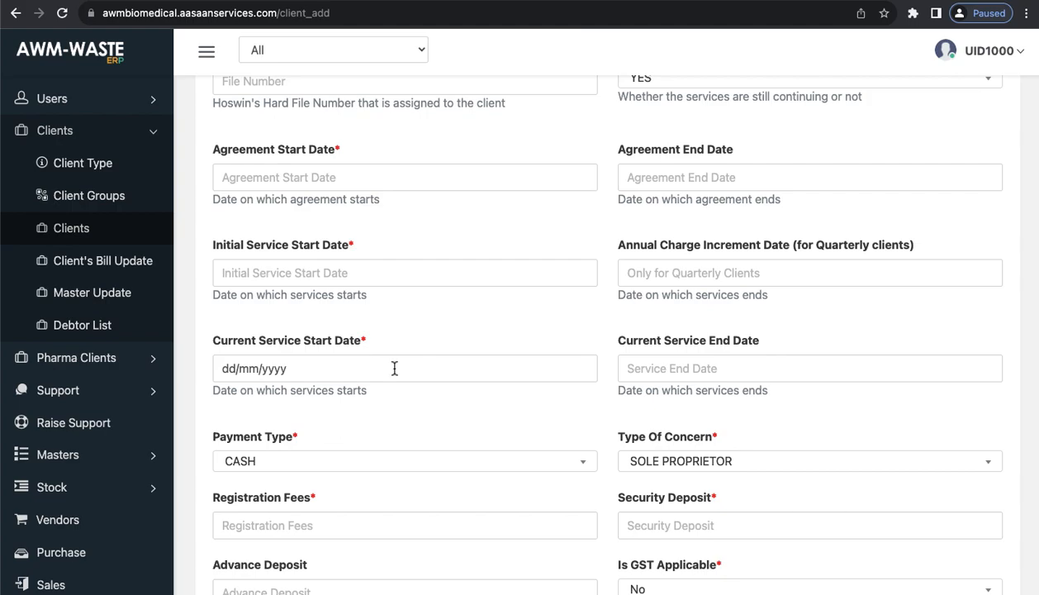
scroll(460, 417, "down", 2)
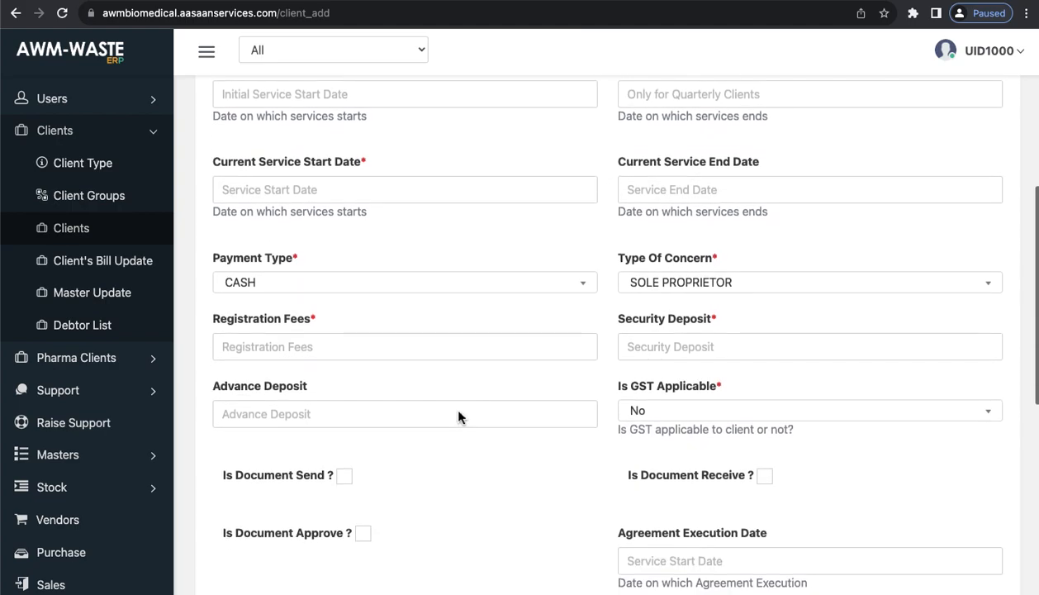
scroll(405, 245, "up", 1)
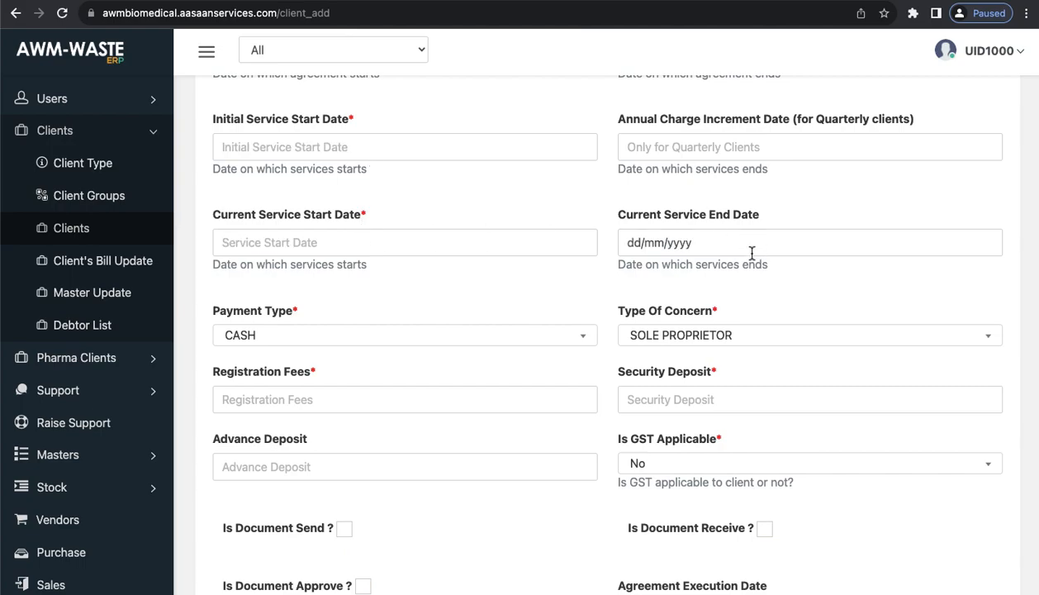
scroll(457, 319, "down", 2)
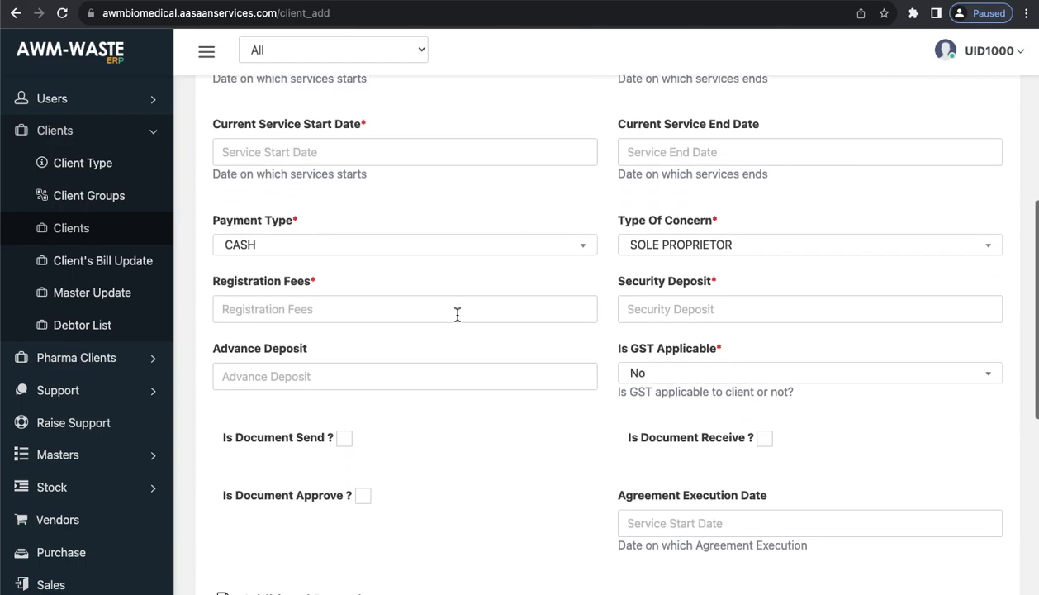
Inspect the Payment Type choices and the Registration Fees, Security Deposit and Advance Deposit fields of the agreement.
left_click(401, 250)
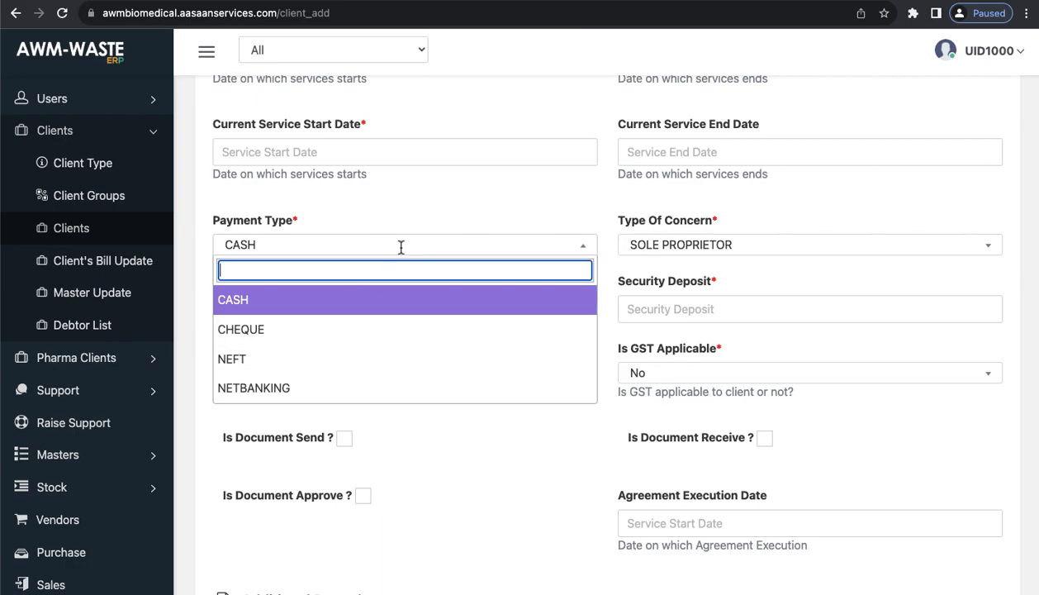
left_click(452, 217)
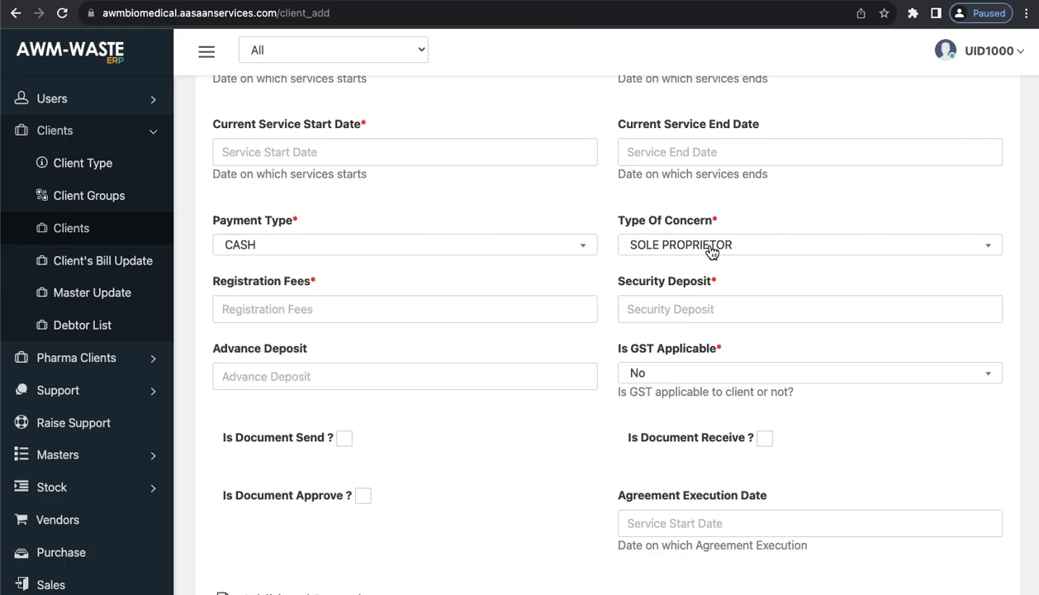
left_click(416, 311)
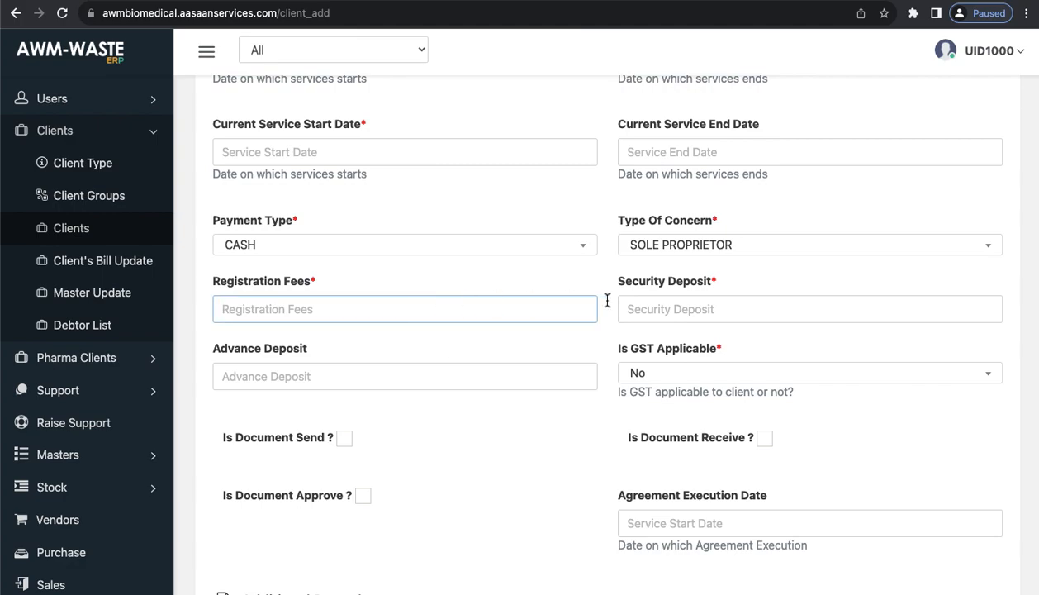
left_click(710, 317)
left_click(382, 380)
Review the GST applicability, document send, receive and approve options, and the Agreement Execution Date field.
scroll(454, 421, "down", 1)
scroll(460, 430, "down", 1)
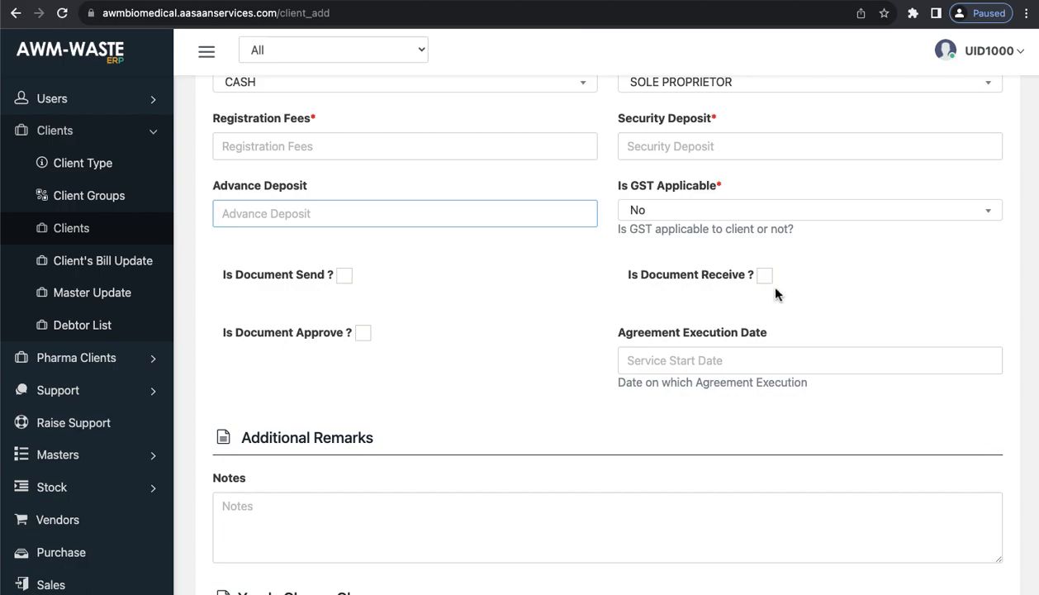
mouse_move(710, 360)
Set the increment type under Yearly Charge Changes to PERCENTAGE.
scroll(531, 397, "down", 3)
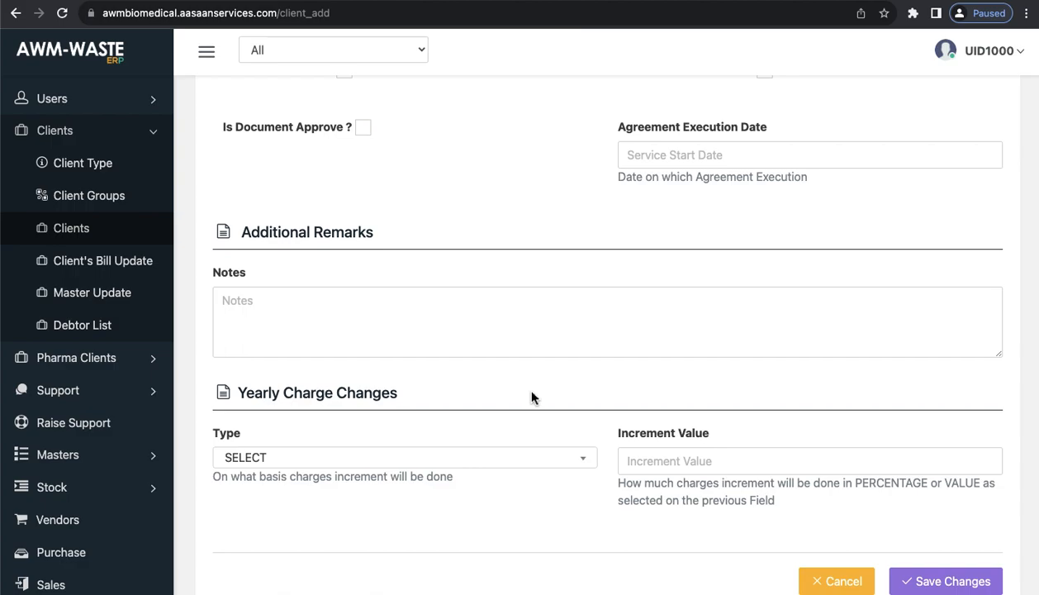
scroll(531, 397, "down", 2)
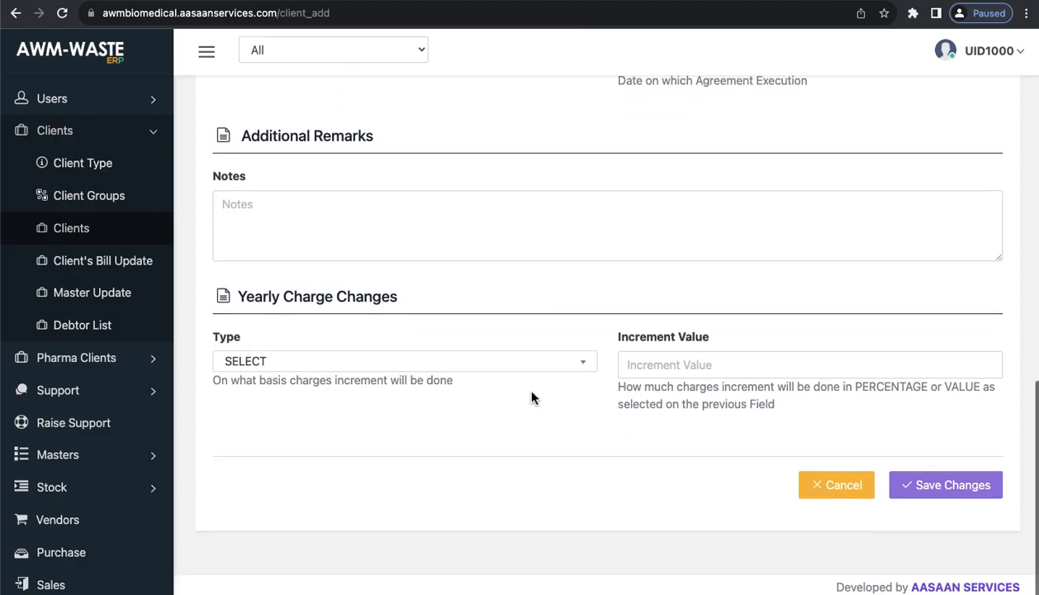
left_click(406, 370)
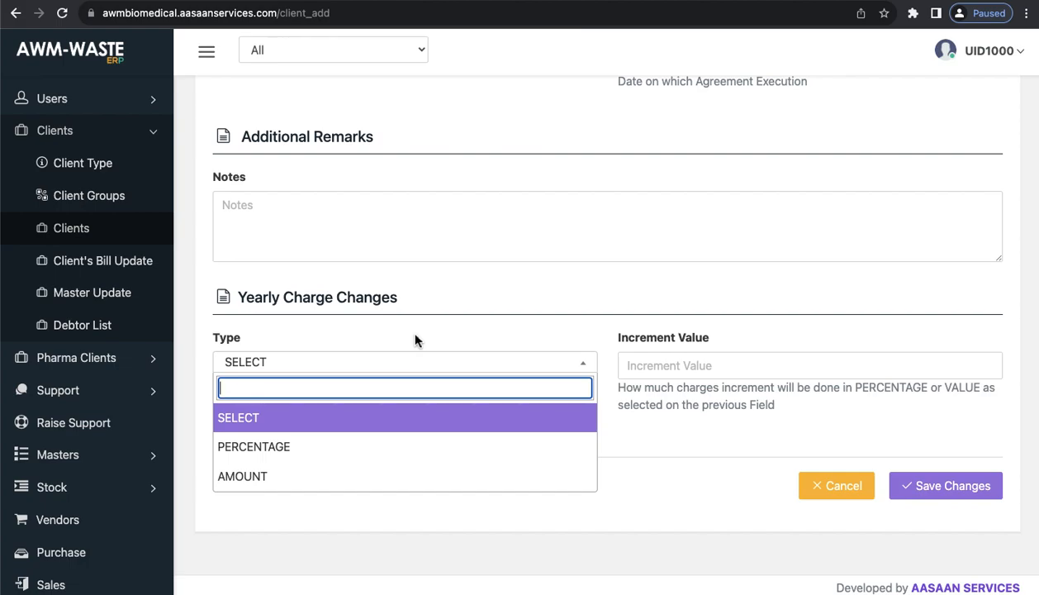
left_click(353, 456)
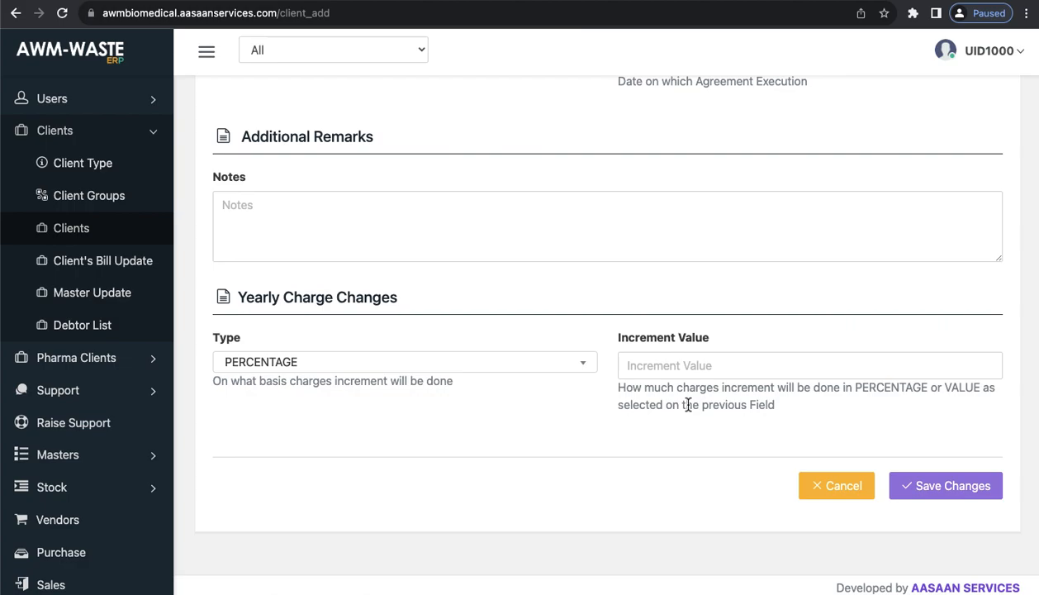
scroll(688, 405, "up", 15)
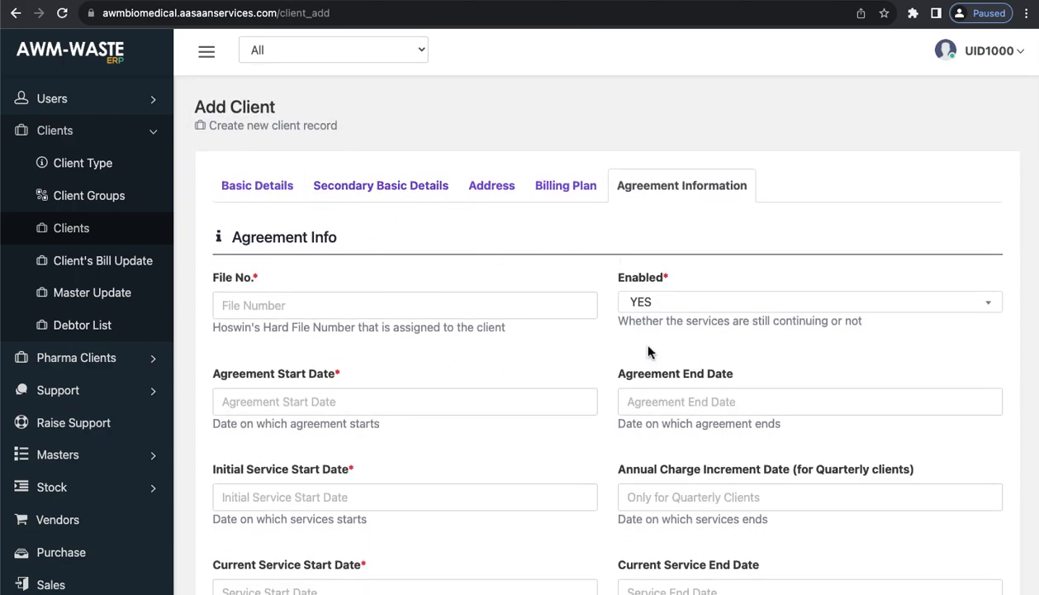
Return to the complete list of clients and open the details of Abhinav Nursing Home.
left_click(128, 236)
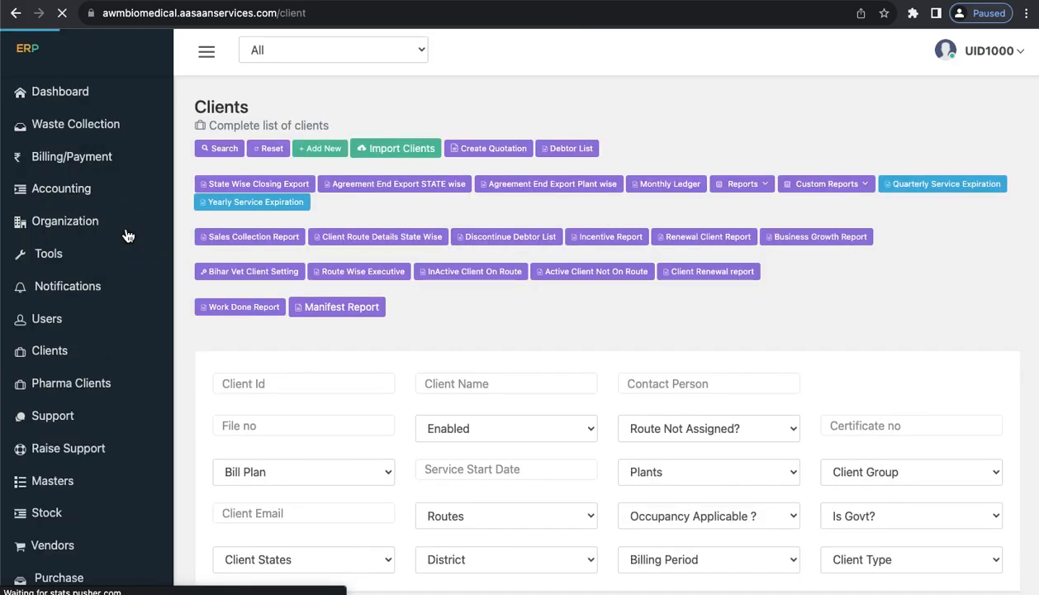
scroll(373, 383, "down", 3)
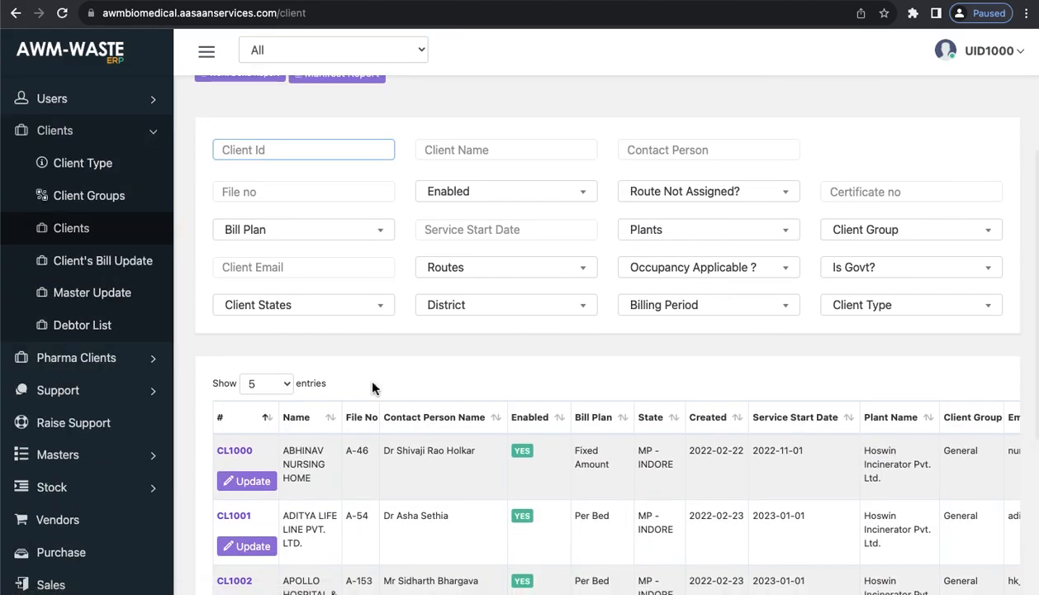
left_click(235, 453)
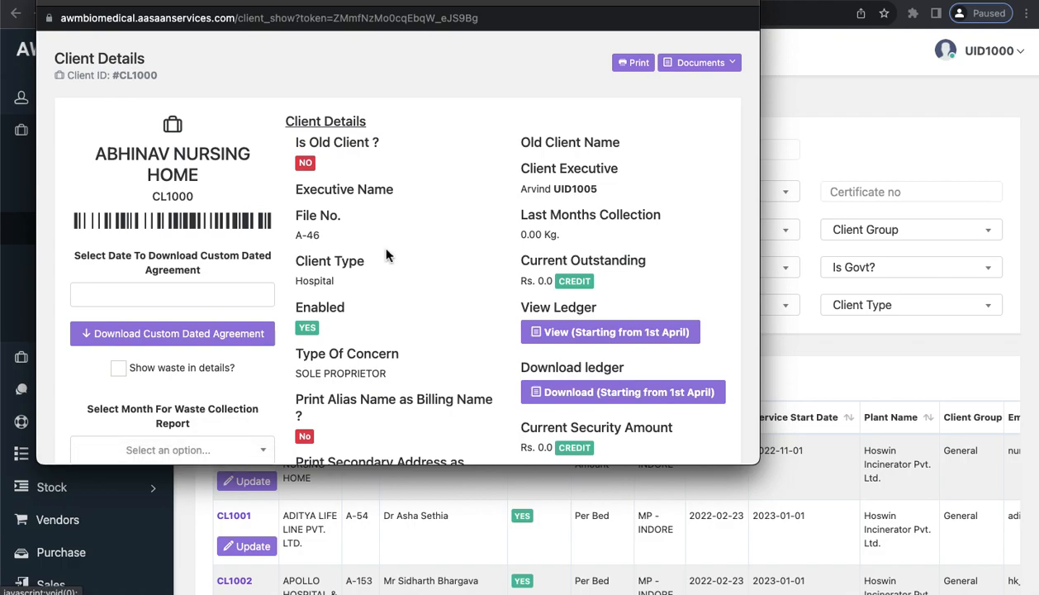
Inspect the documents available for Abhinav Nursing Home, such as agreements, certificates, addenda and annual reports.
left_click(733, 63)
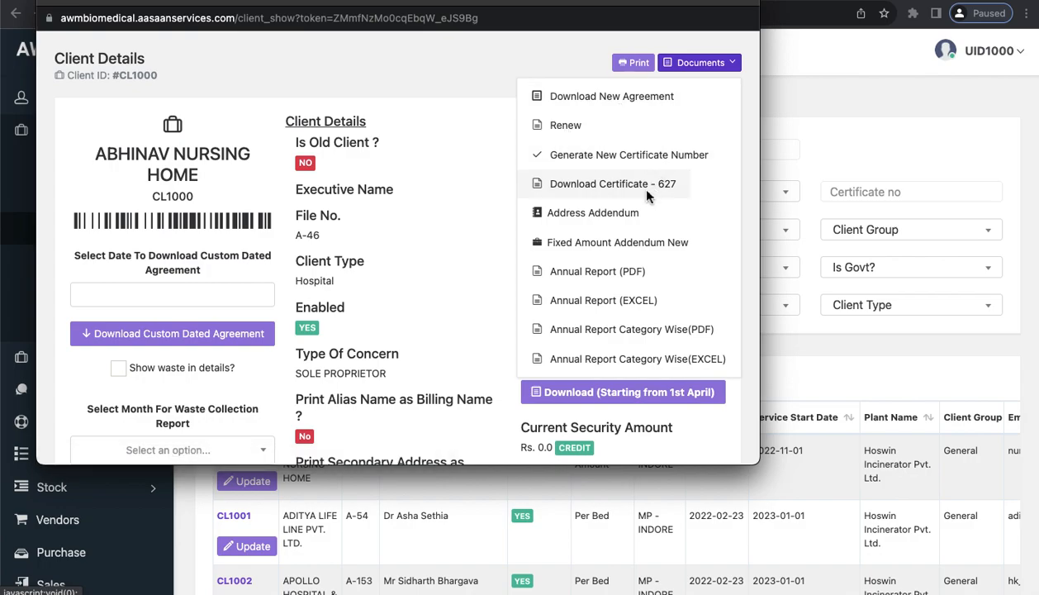
scroll(647, 194, "down", 1)
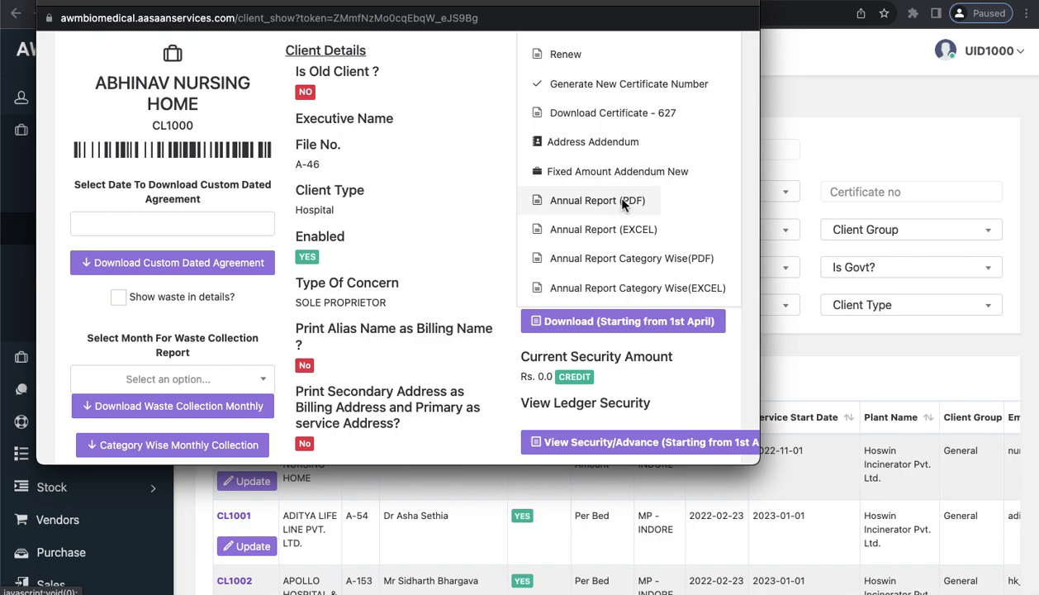
left_click(429, 284)
Examine the client's current outstanding and last month's collection, and check the month choices for the waste collection report.
scroll(429, 284, "down", 2)
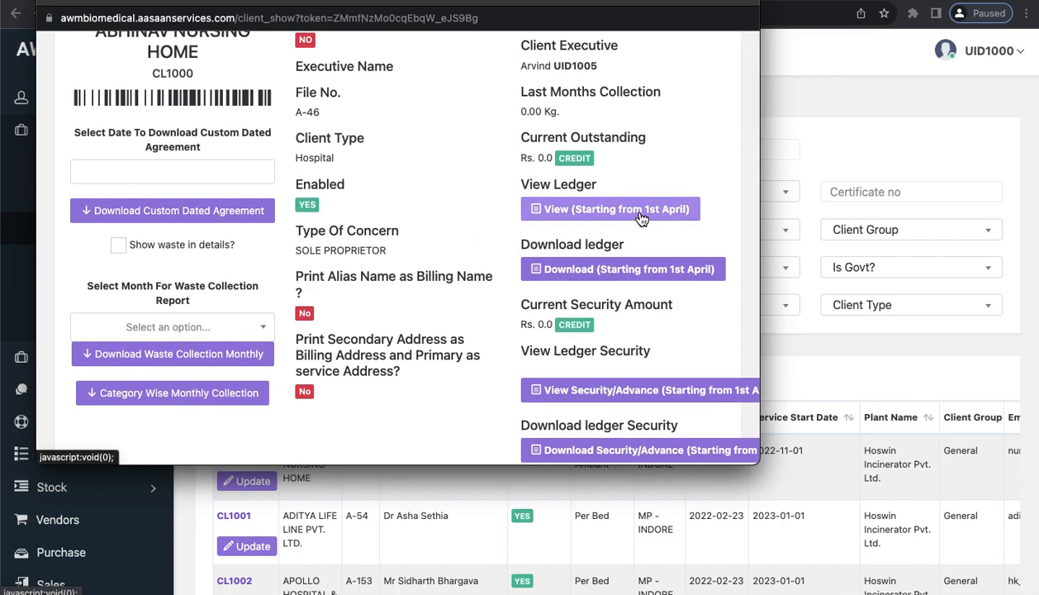
left_click_drag(519, 136, 678, 144)
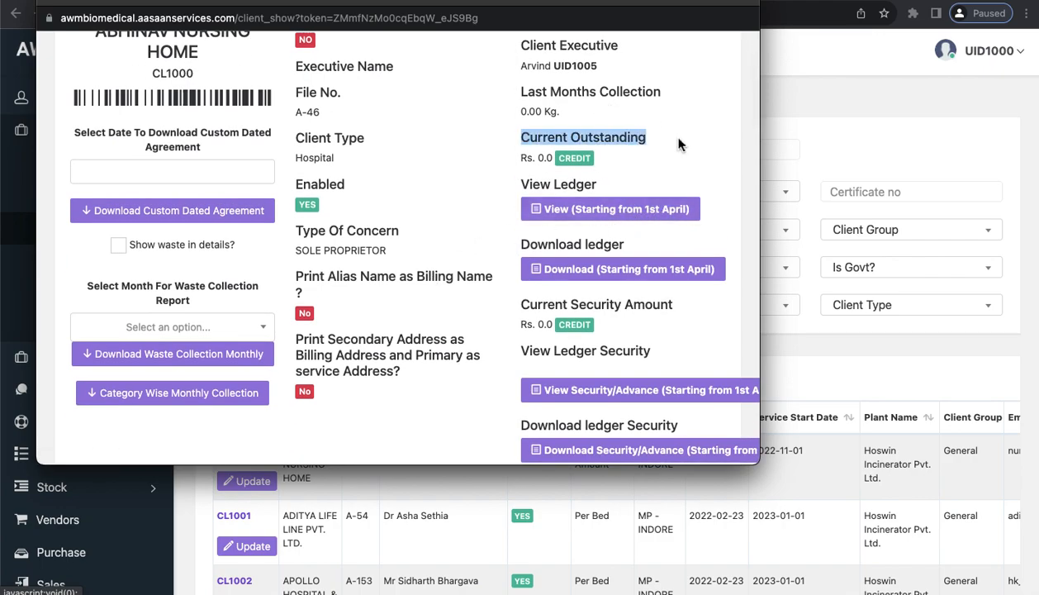
left_click_drag(519, 91, 647, 95)
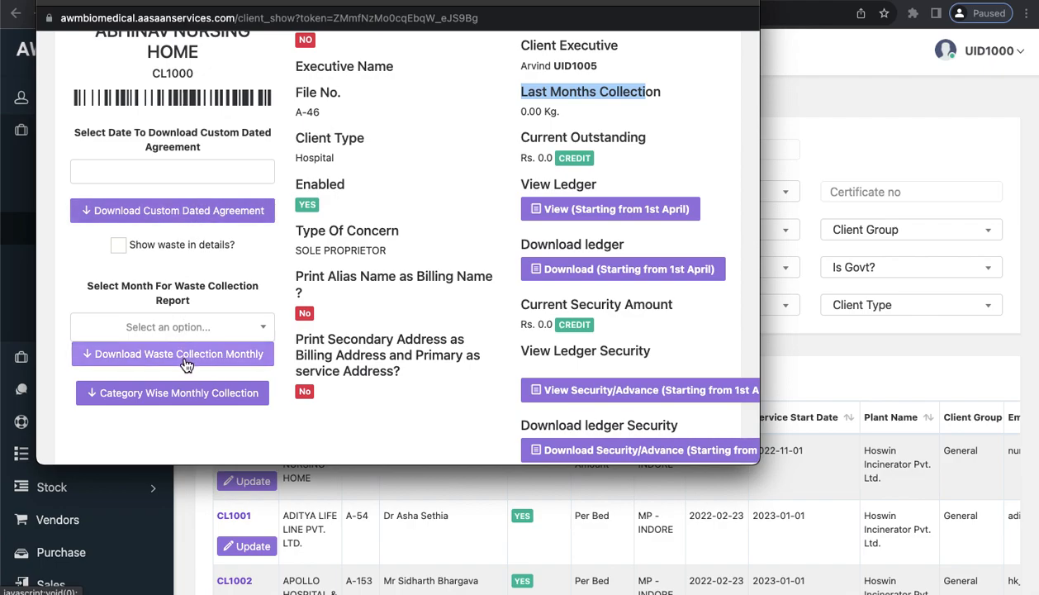
left_click(246, 334)
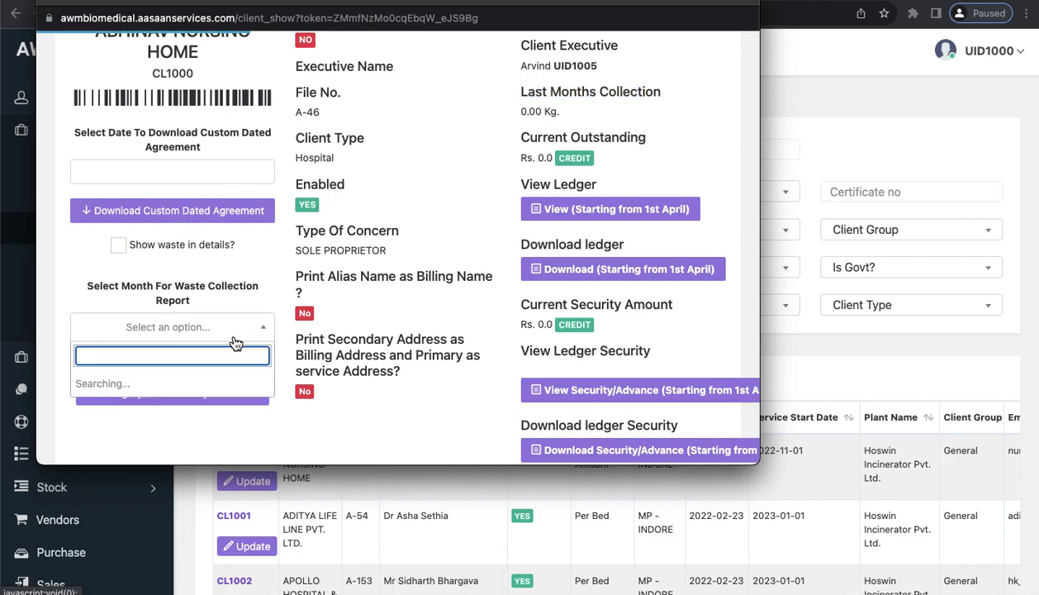
left_click(369, 370)
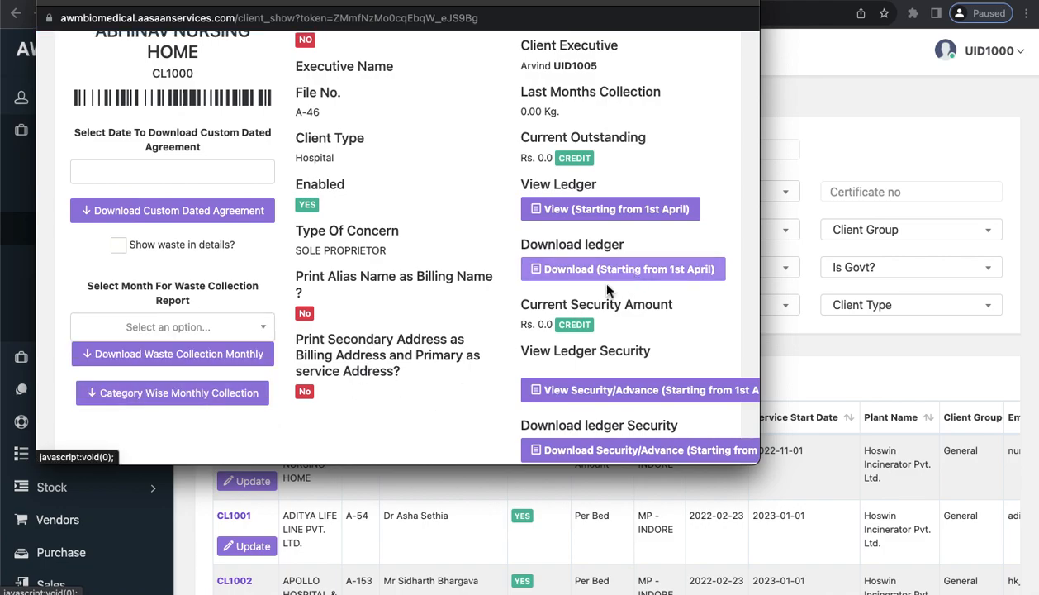
Look through the client's ledger and security/advance options and the Contact Details section.
scroll(439, 344, "down", 2)
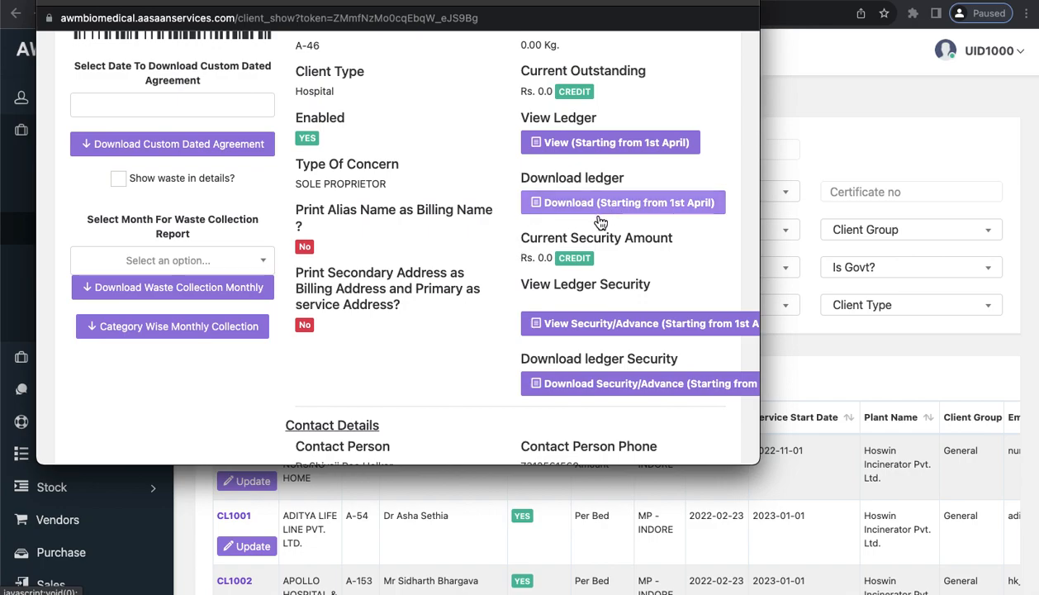
scroll(418, 279, "down", 2)
scroll(418, 280, "down", 1)
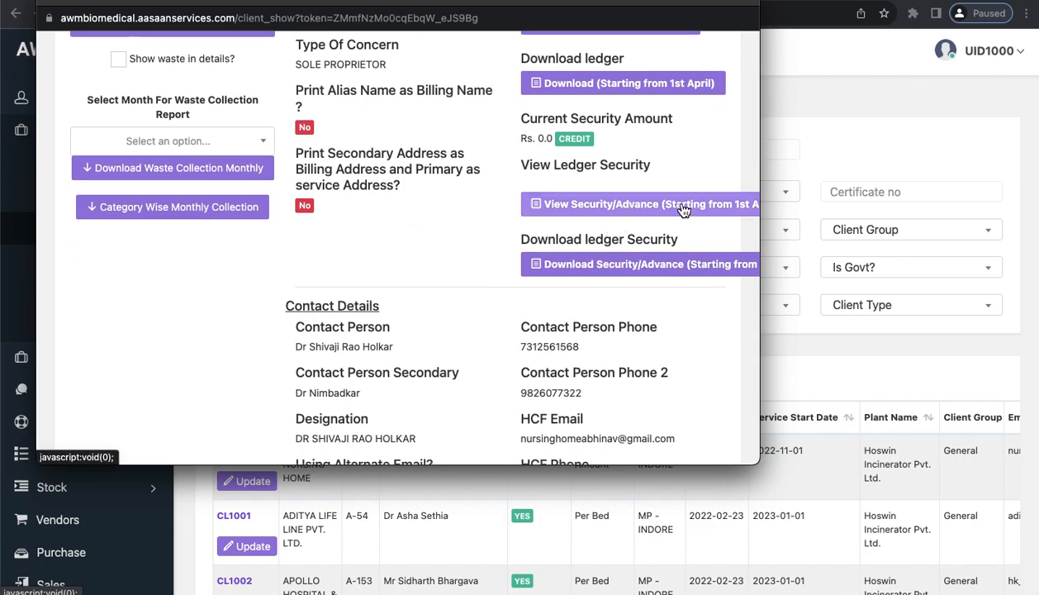
scroll(391, 322, "down", 2)
scroll(391, 323, "up", 10)
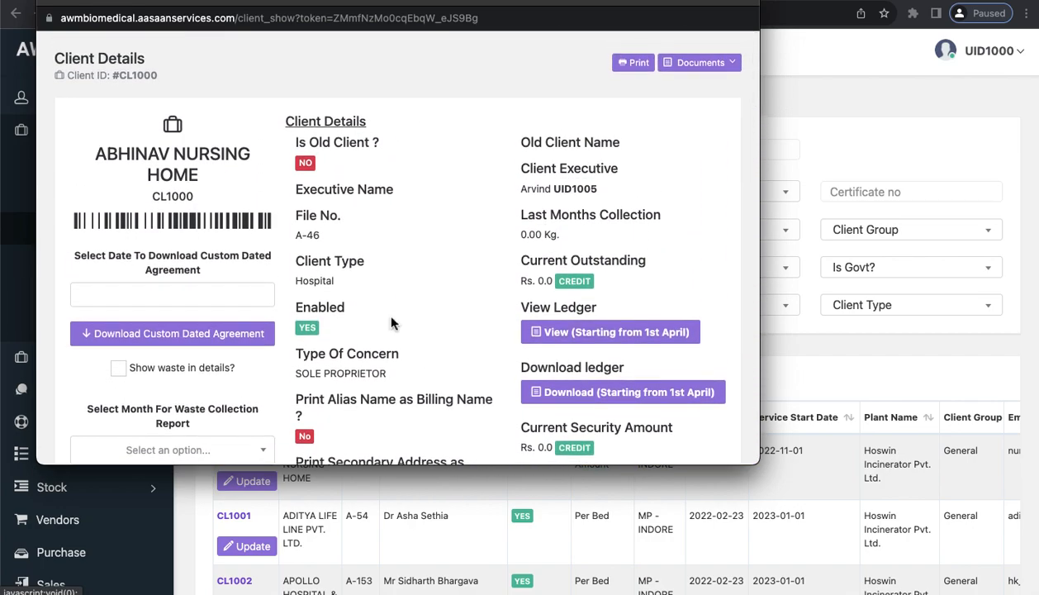